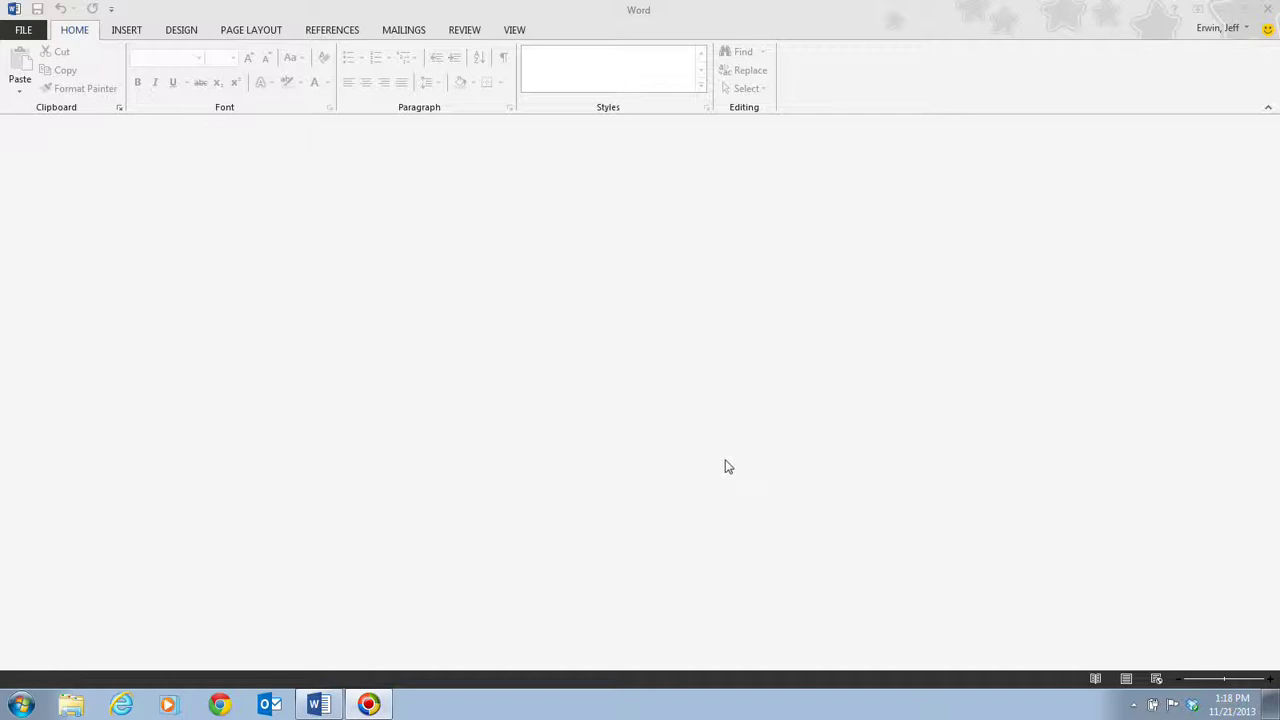
Open the gallery for creating a new document and look through the featured templates
{"action": "left_click", "coordinate": [19, 31]}
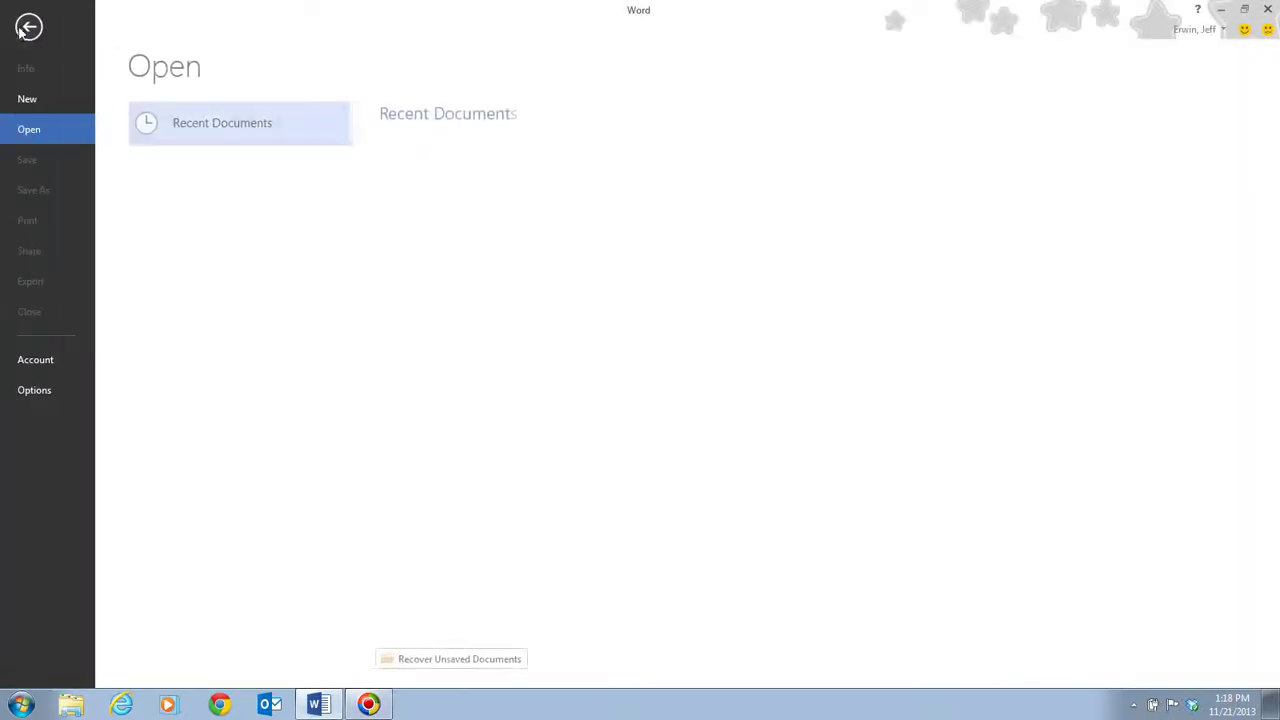
{"action": "left_click", "coordinate": [71, 103]}
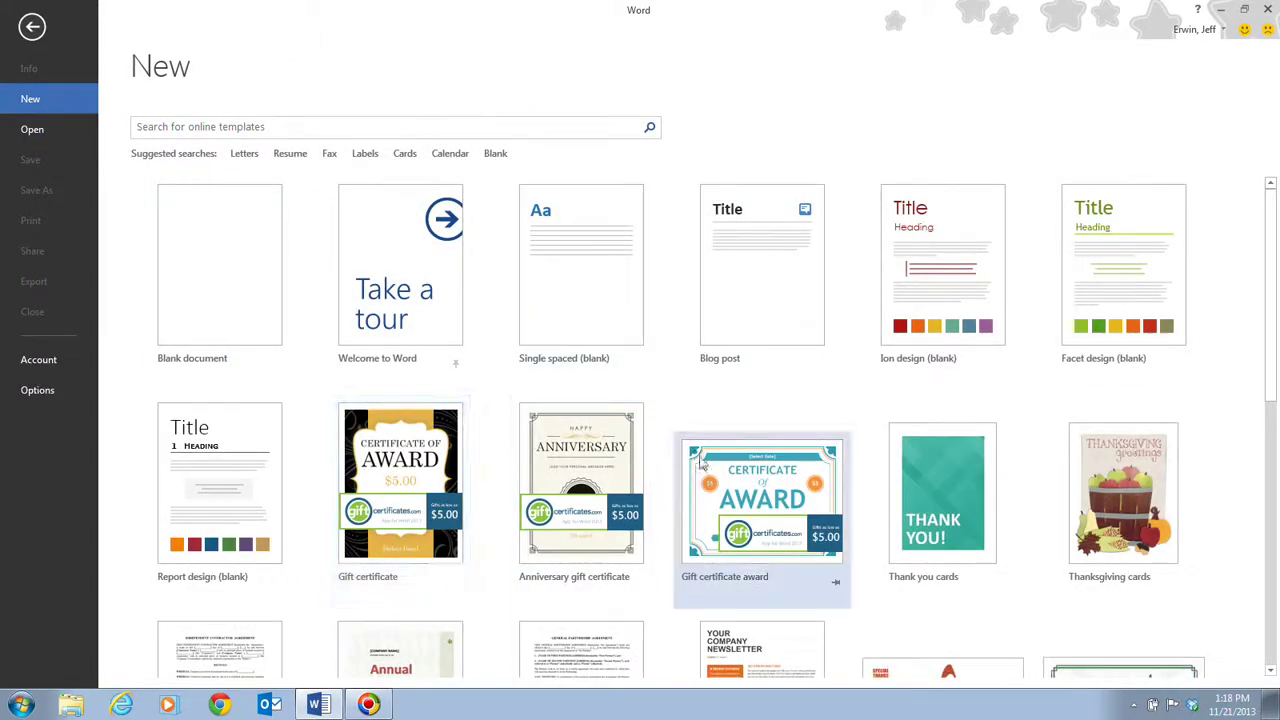
{"action": "scroll", "coordinate": [921, 453], "scroll_direction": "down", "scroll_amount": 1}
{"action": "scroll", "coordinate": [921, 453], "scroll_direction": "down", "scroll_amount": 10}
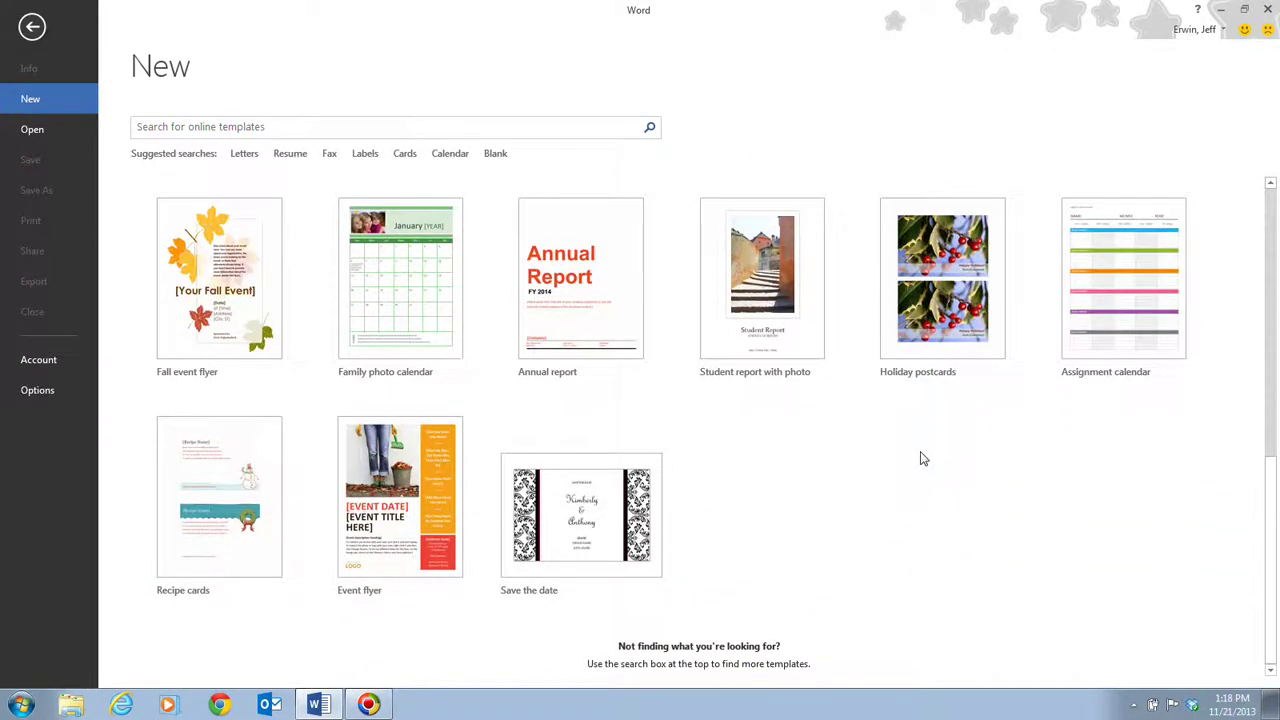
{"action": "scroll", "coordinate": [937, 534], "scroll_direction": "up", "scroll_amount": 5}
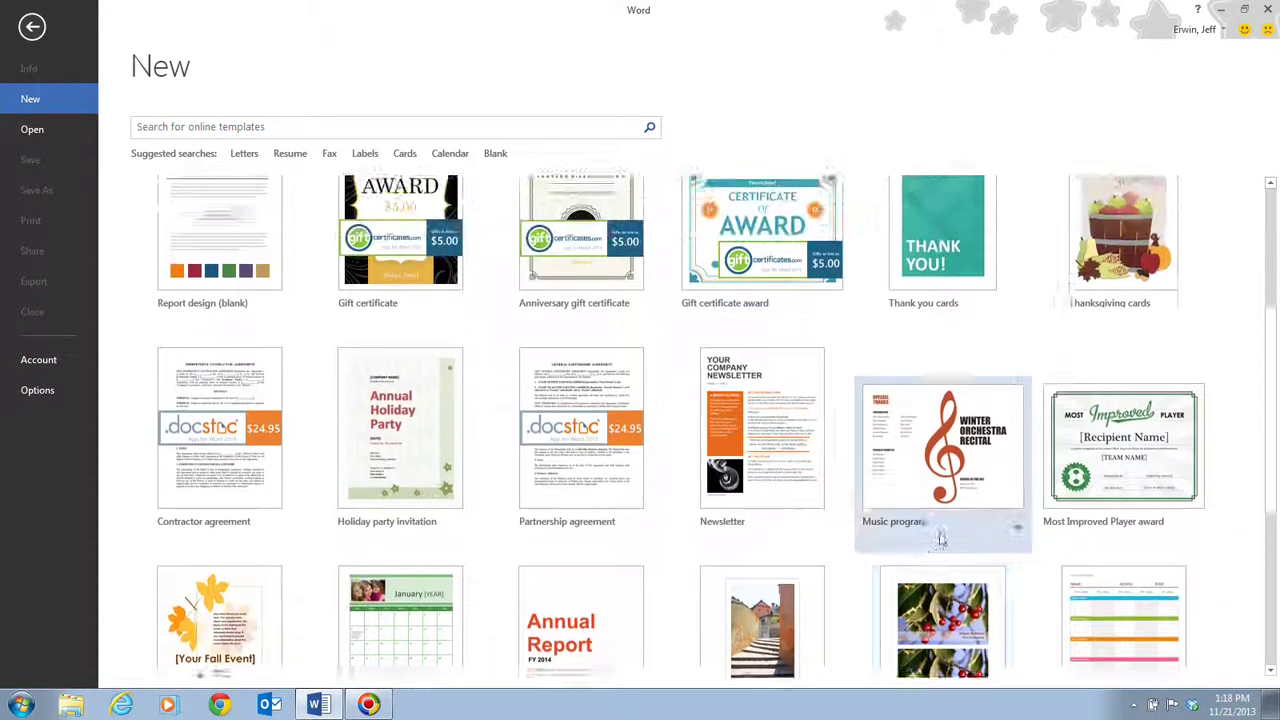
{"action": "scroll", "coordinate": [940, 540], "scroll_direction": "up", "scroll_amount": 4}
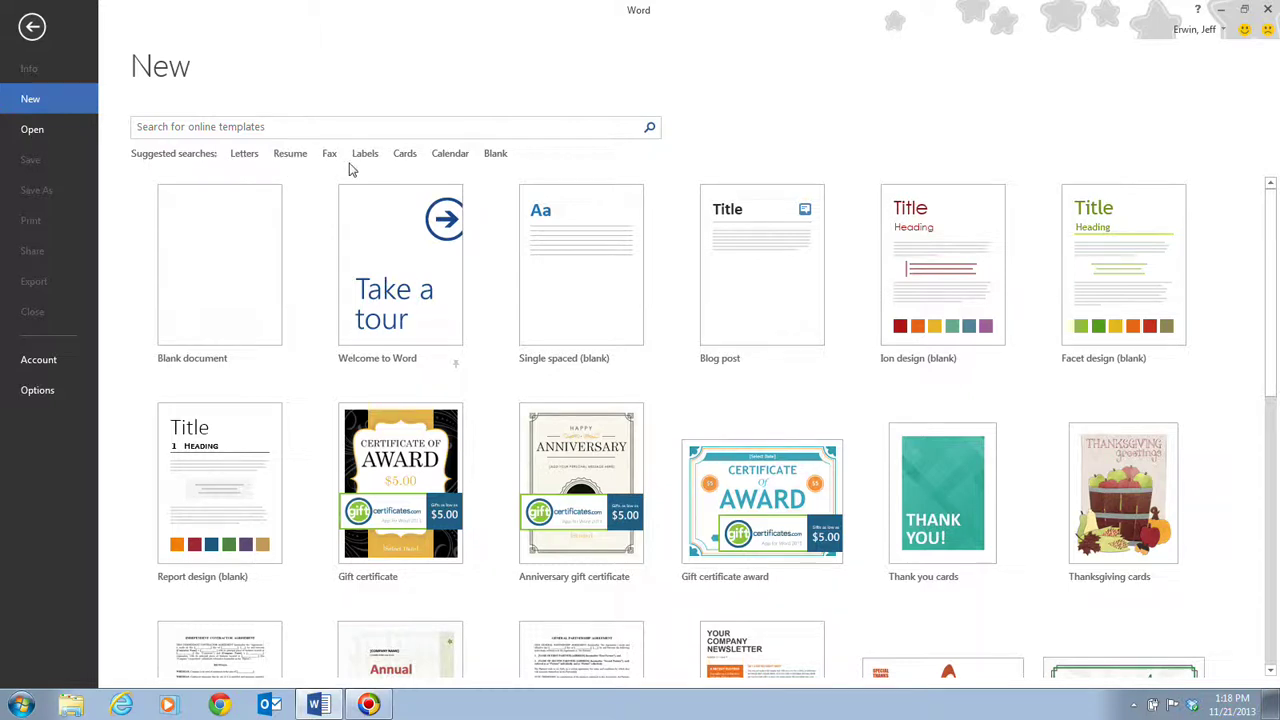
Browse the suggested Letters templates and create a document from "Cover letter for chronological resume (Simple design)"
{"action": "left_click", "coordinate": [241, 157]}
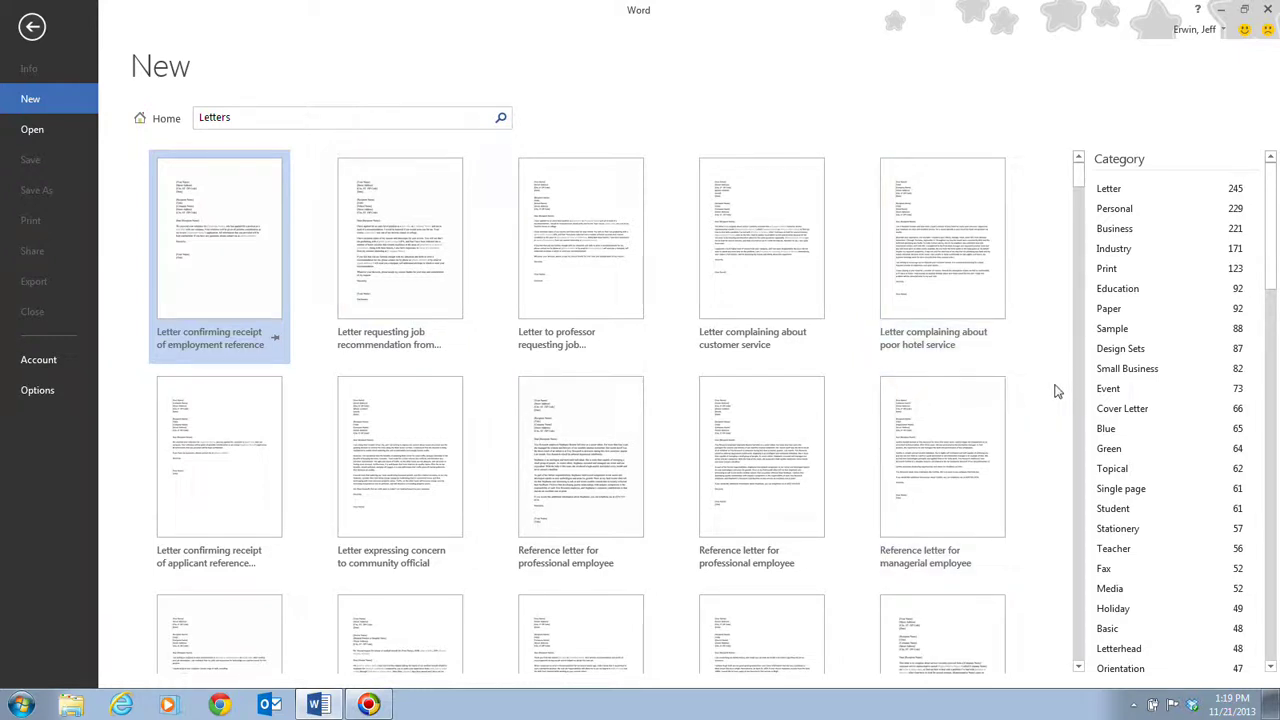
{"action": "scroll", "coordinate": [1057, 391], "scroll_direction": "down", "scroll_amount": 5}
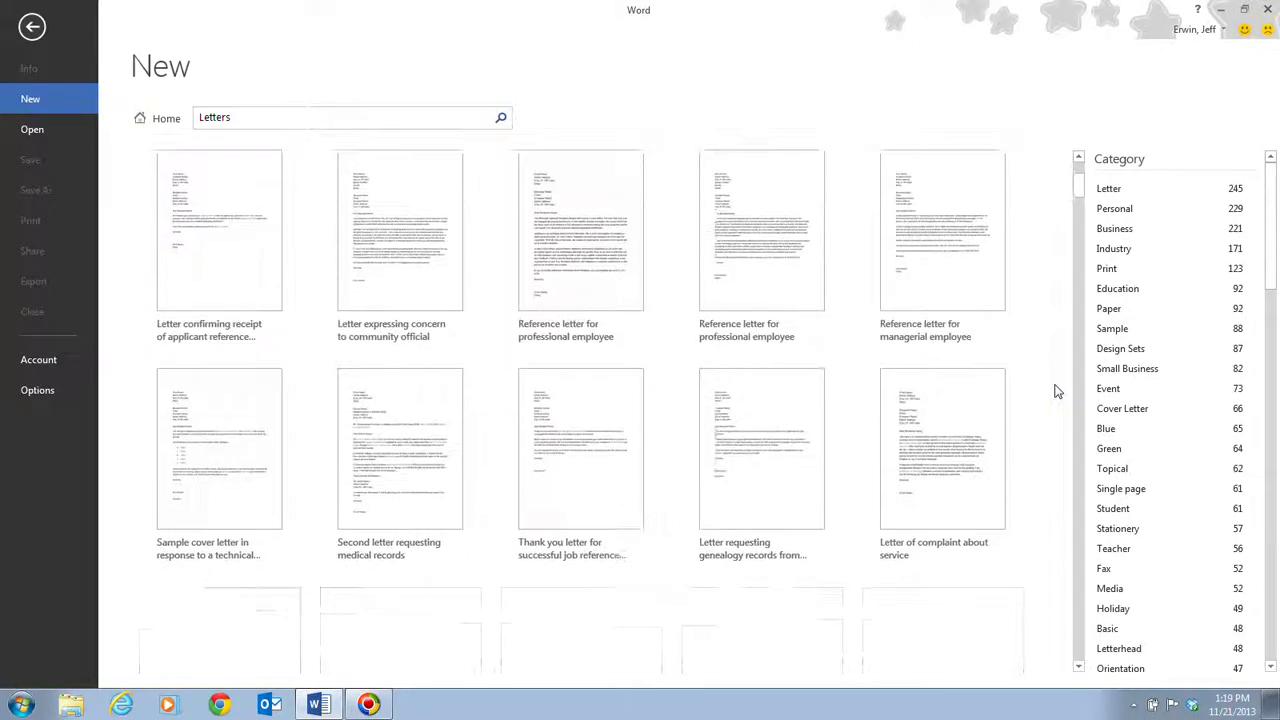
{"action": "scroll", "coordinate": [1057, 391], "scroll_direction": "down", "scroll_amount": 8}
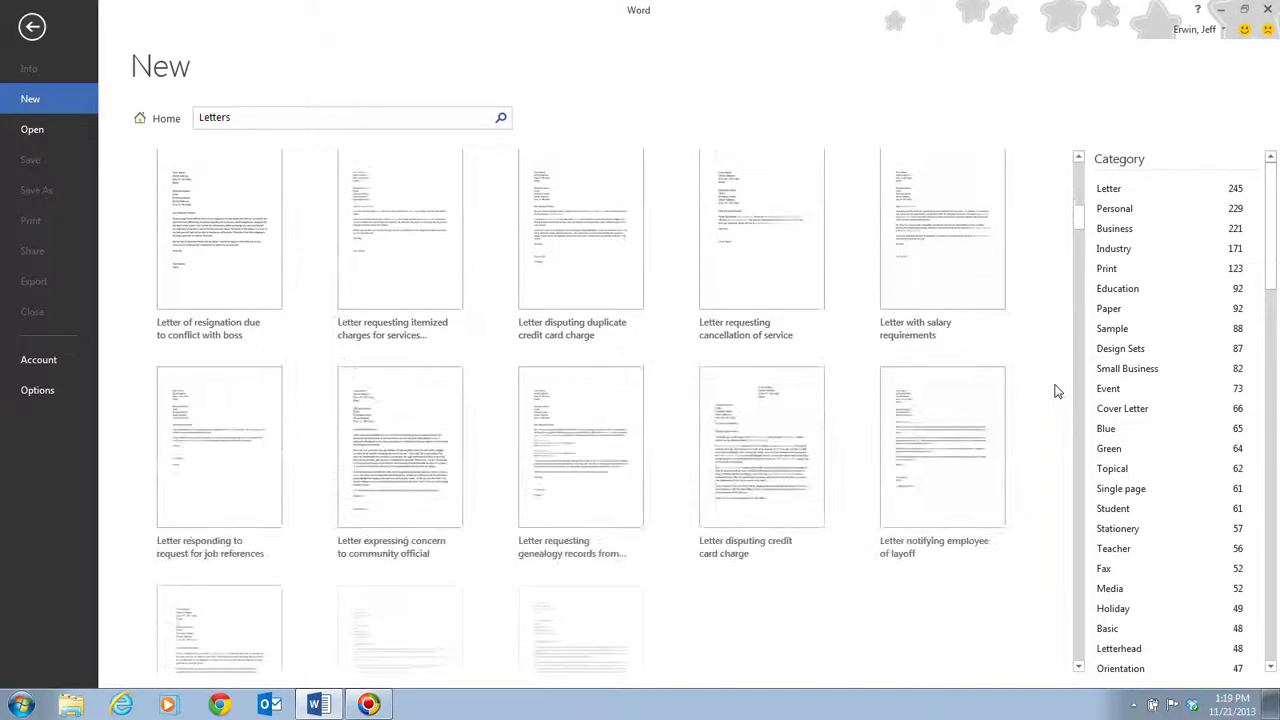
{"action": "scroll", "coordinate": [1057, 391], "scroll_direction": "down", "scroll_amount": 6}
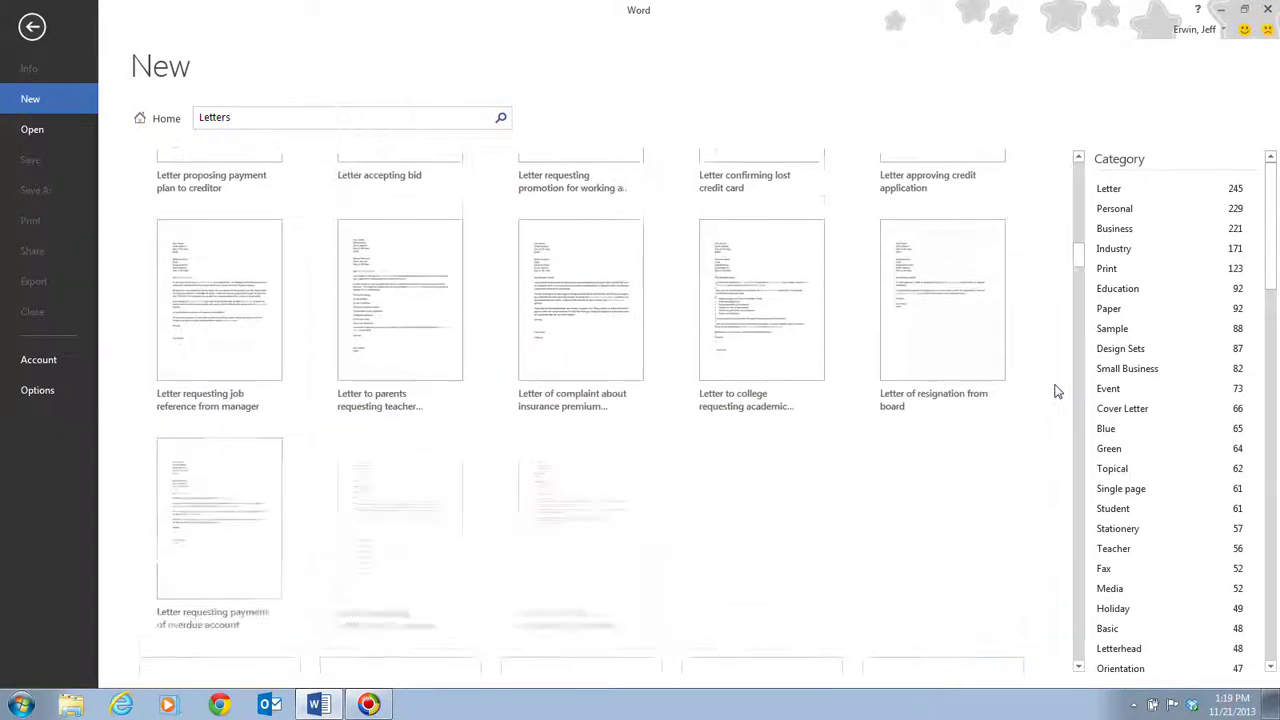
{"action": "scroll", "coordinate": [1057, 391], "scroll_direction": "down", "scroll_amount": 7}
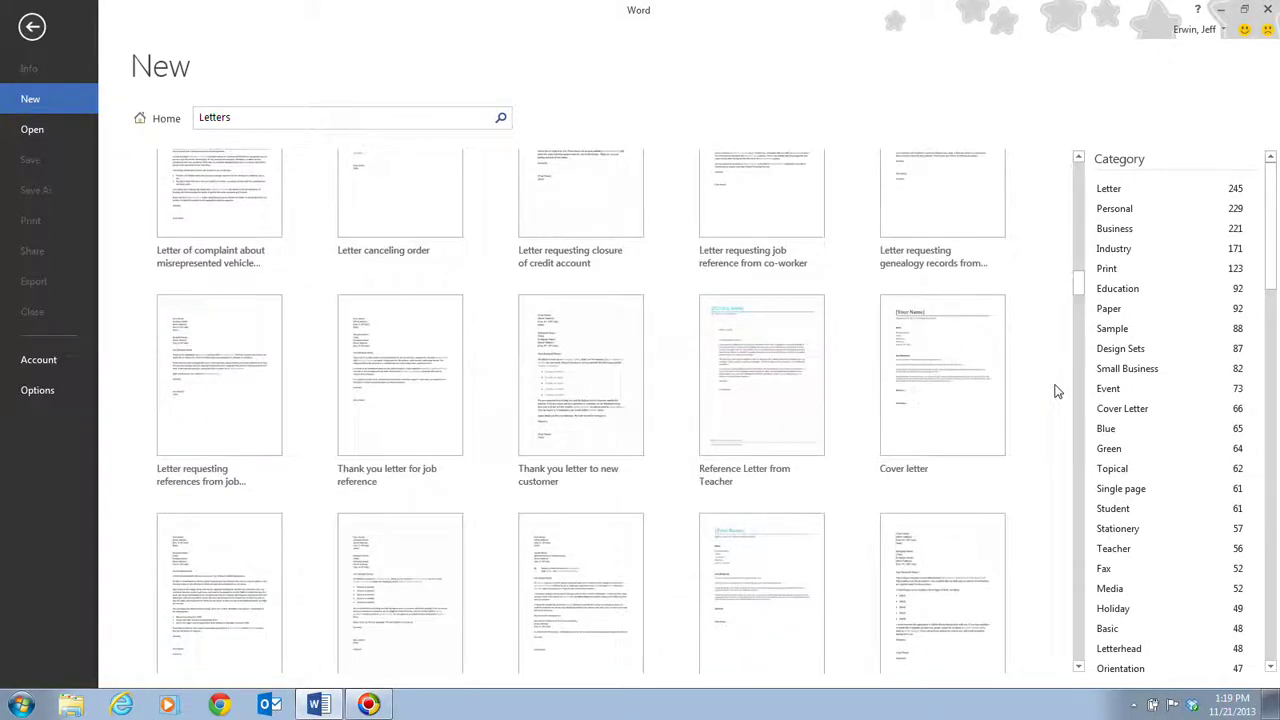
{"action": "scroll", "coordinate": [1057, 391], "scroll_direction": "down", "scroll_amount": 6}
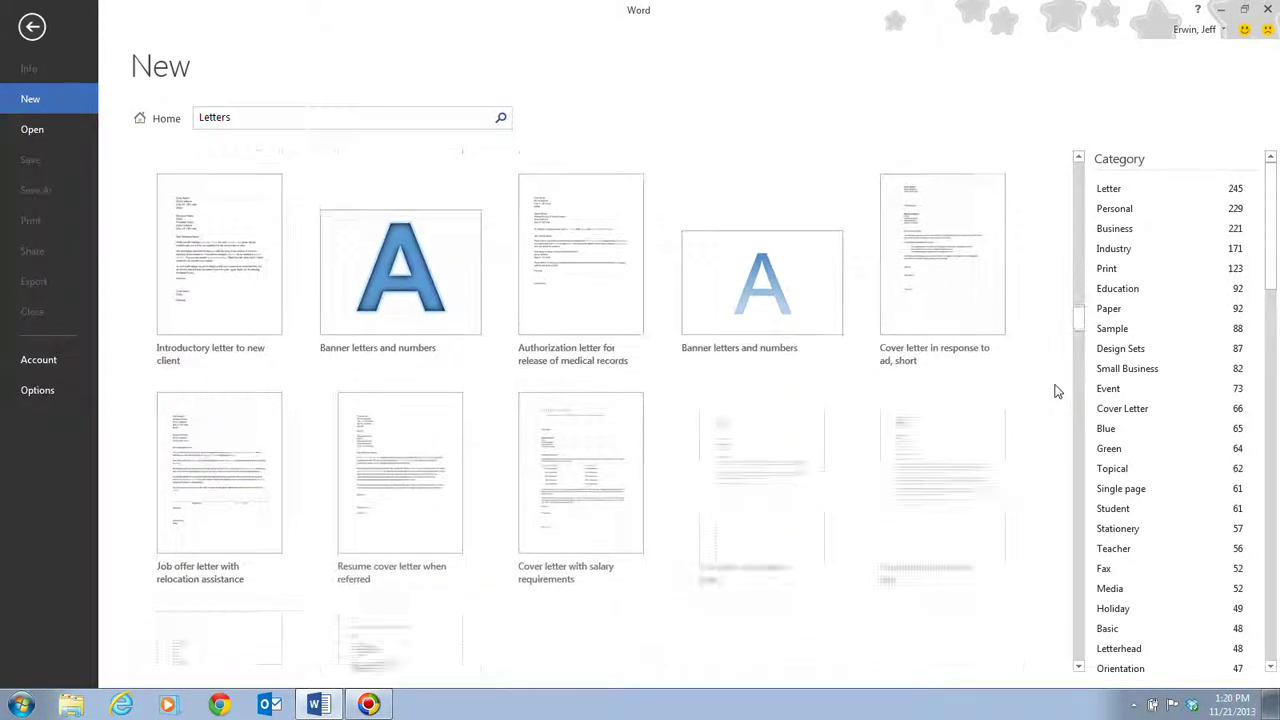
{"action": "scroll", "coordinate": [1057, 391], "scroll_direction": "down", "scroll_amount": 4}
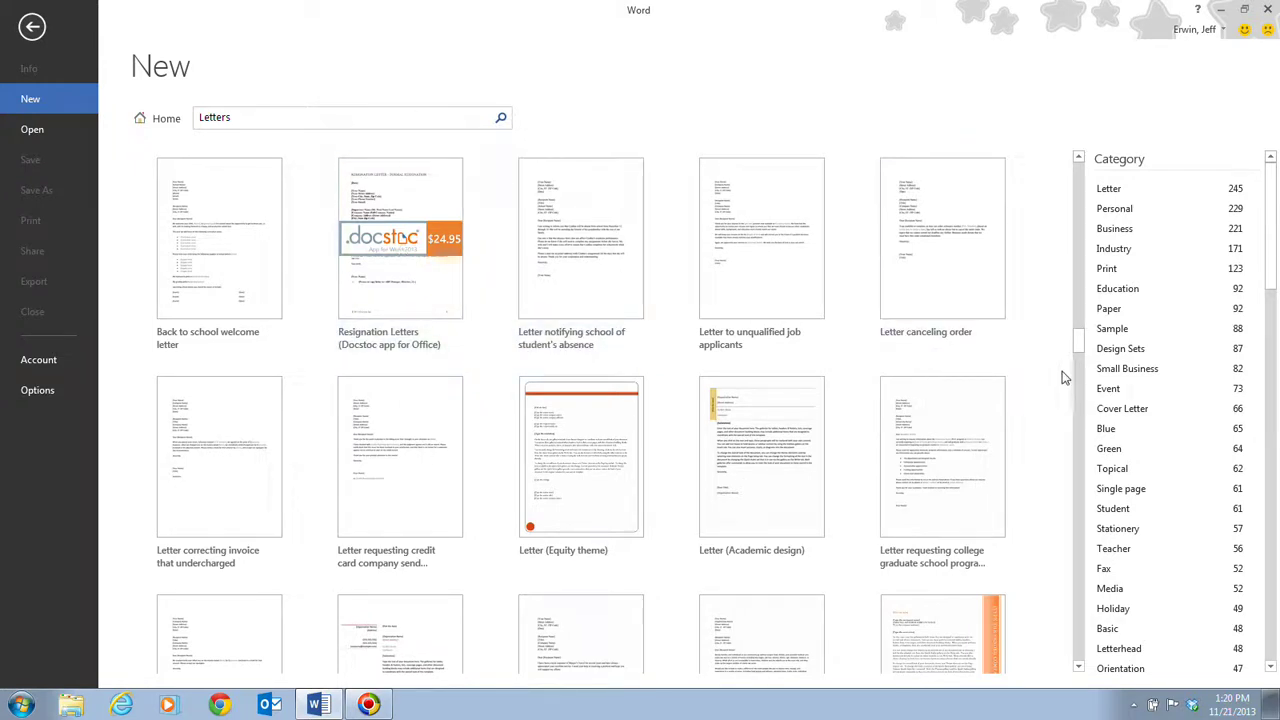
{"action": "scroll", "coordinate": [1046, 389], "scroll_direction": "down", "scroll_amount": 3}
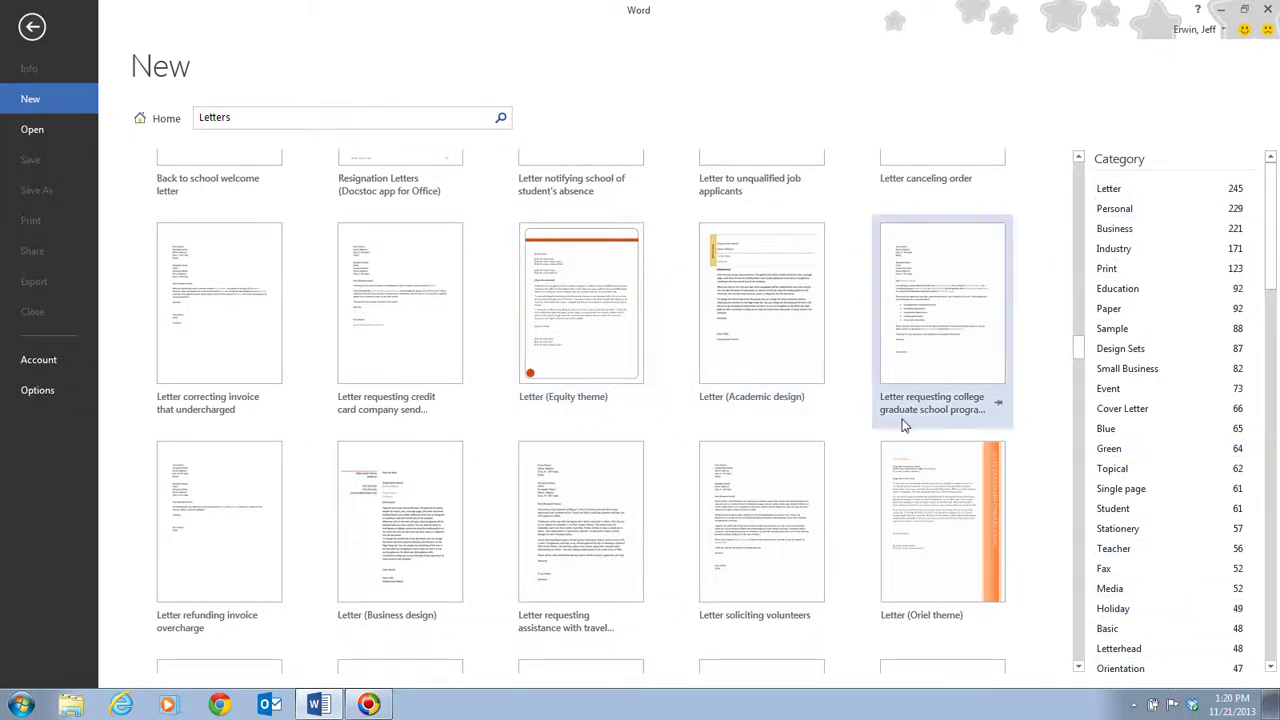
{"action": "scroll", "coordinate": [965, 322], "scroll_direction": "down", "scroll_amount": 3}
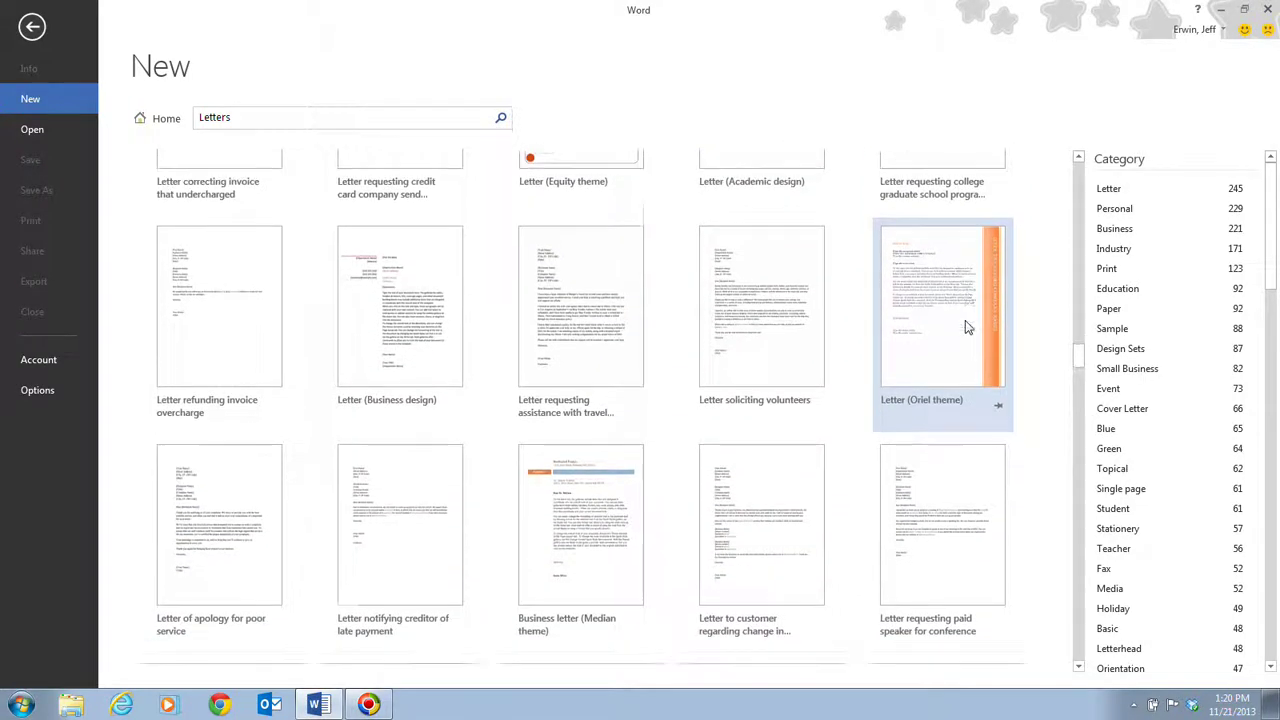
{"action": "scroll", "coordinate": [965, 320], "scroll_direction": "down", "scroll_amount": 5}
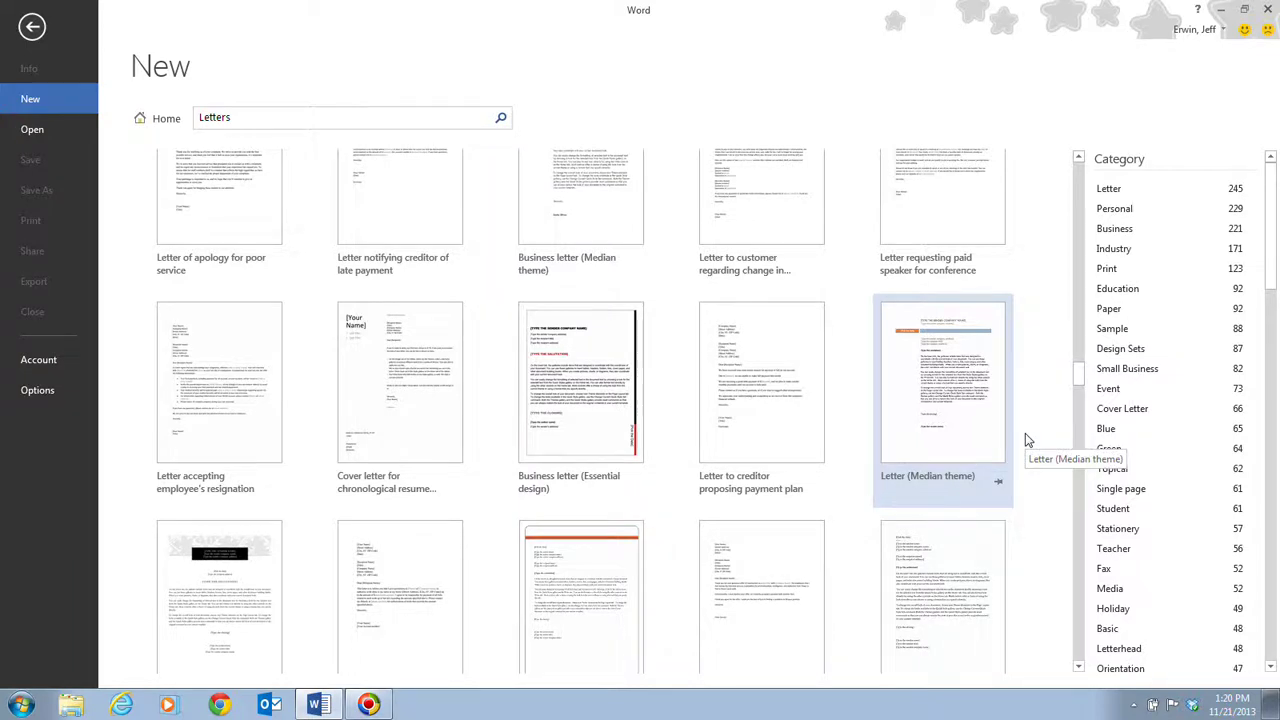
{"action": "left_click", "coordinate": [401, 390]}
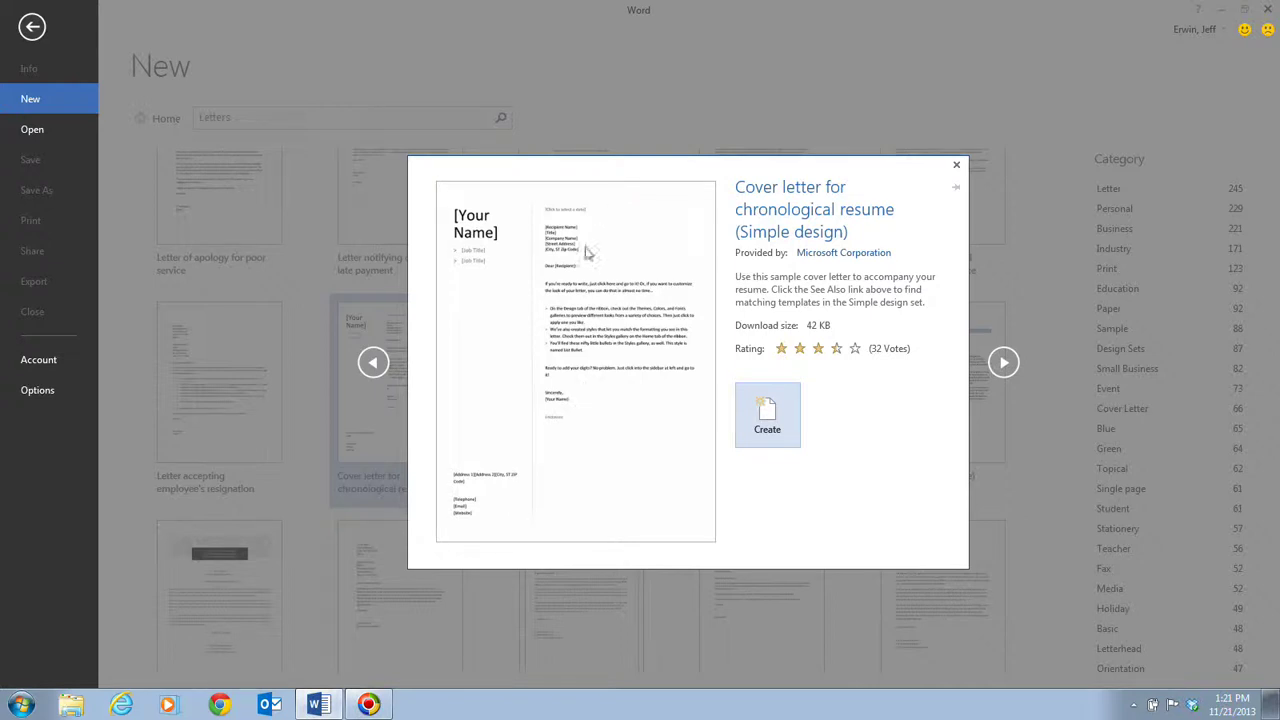
{"action": "left_click", "coordinate": [782, 421]}
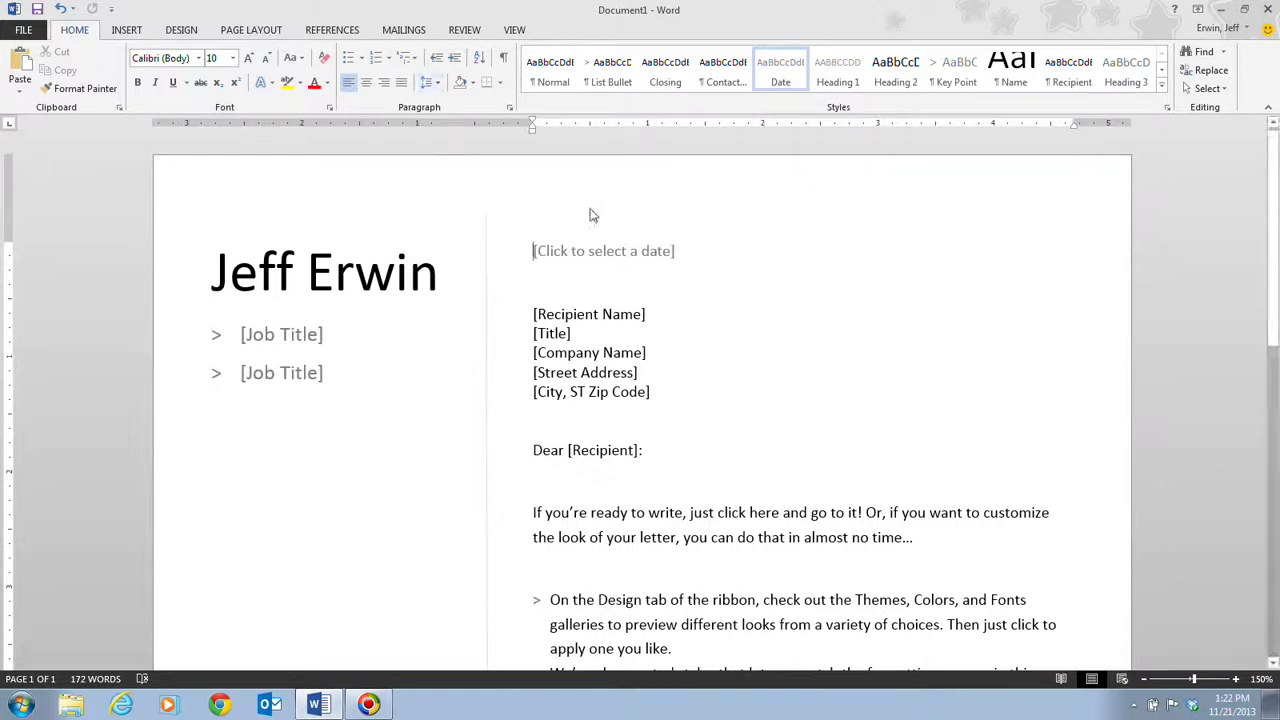
Set the letter's date to today's date, November 21, 2013, in the date placeholder
{"action": "left_click", "coordinate": [604, 268]}
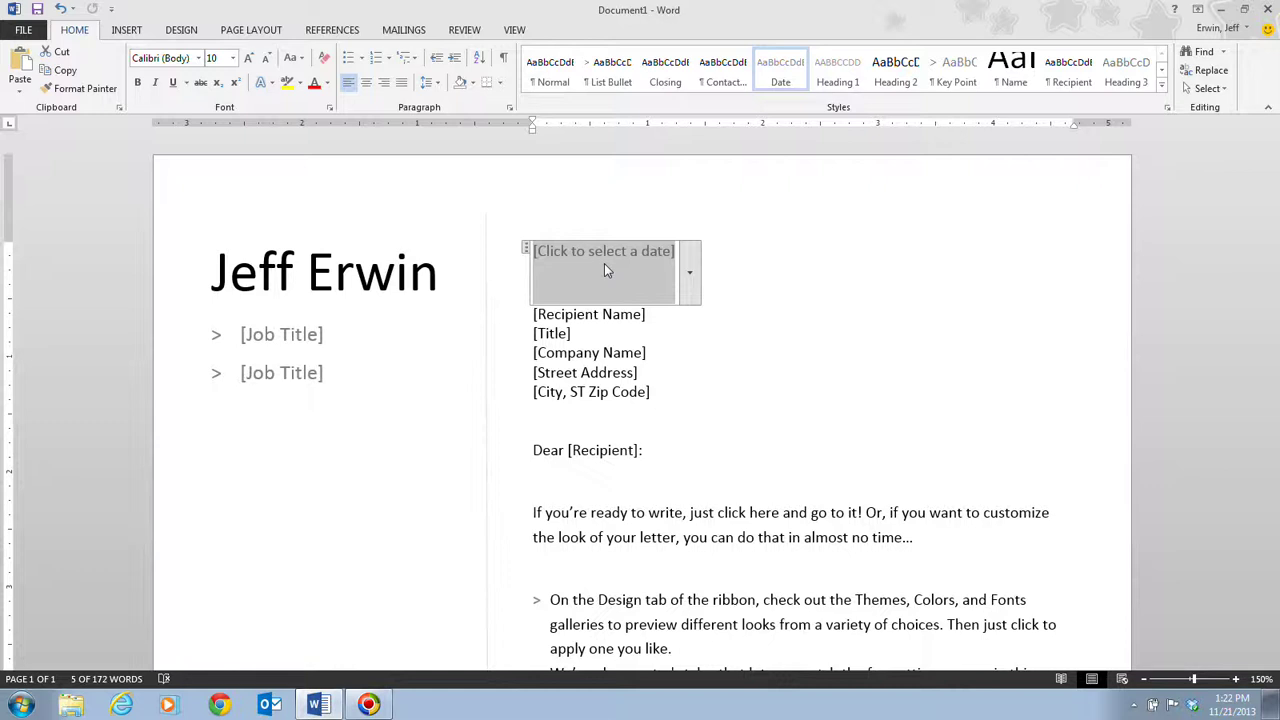
{"action": "left_click", "coordinate": [690, 277]}
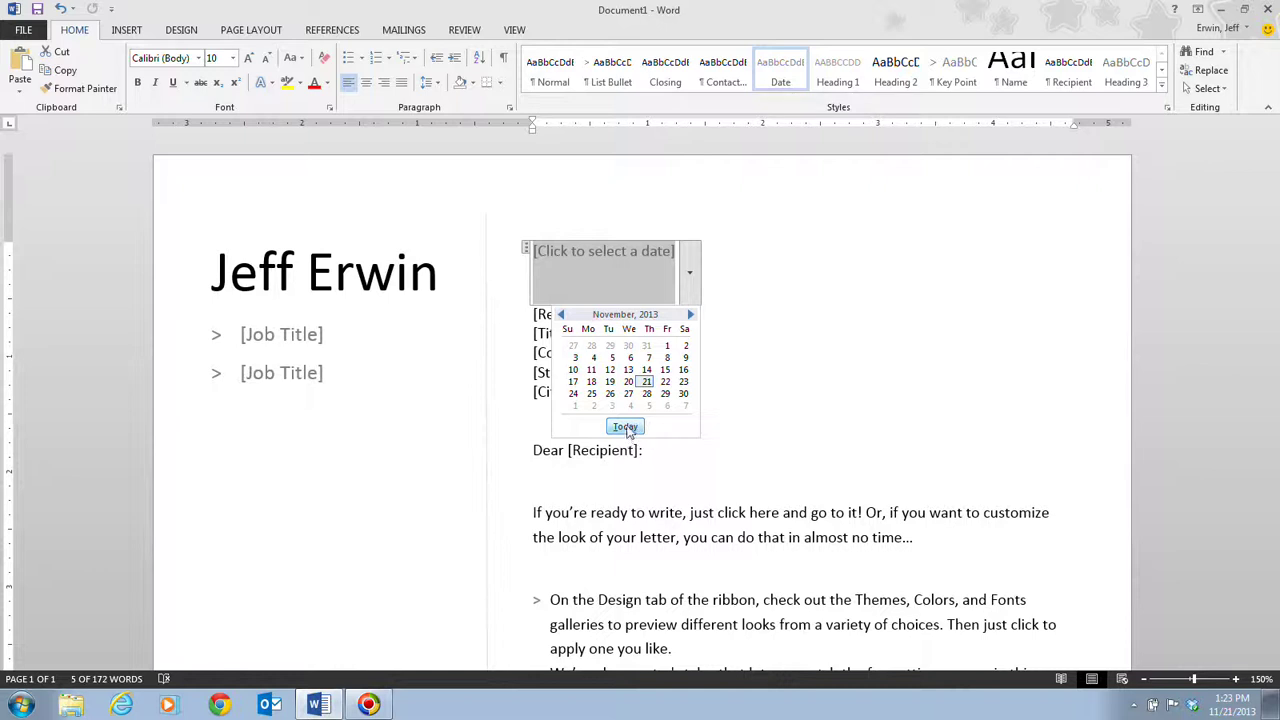
{"action": "left_click", "coordinate": [640, 427]}
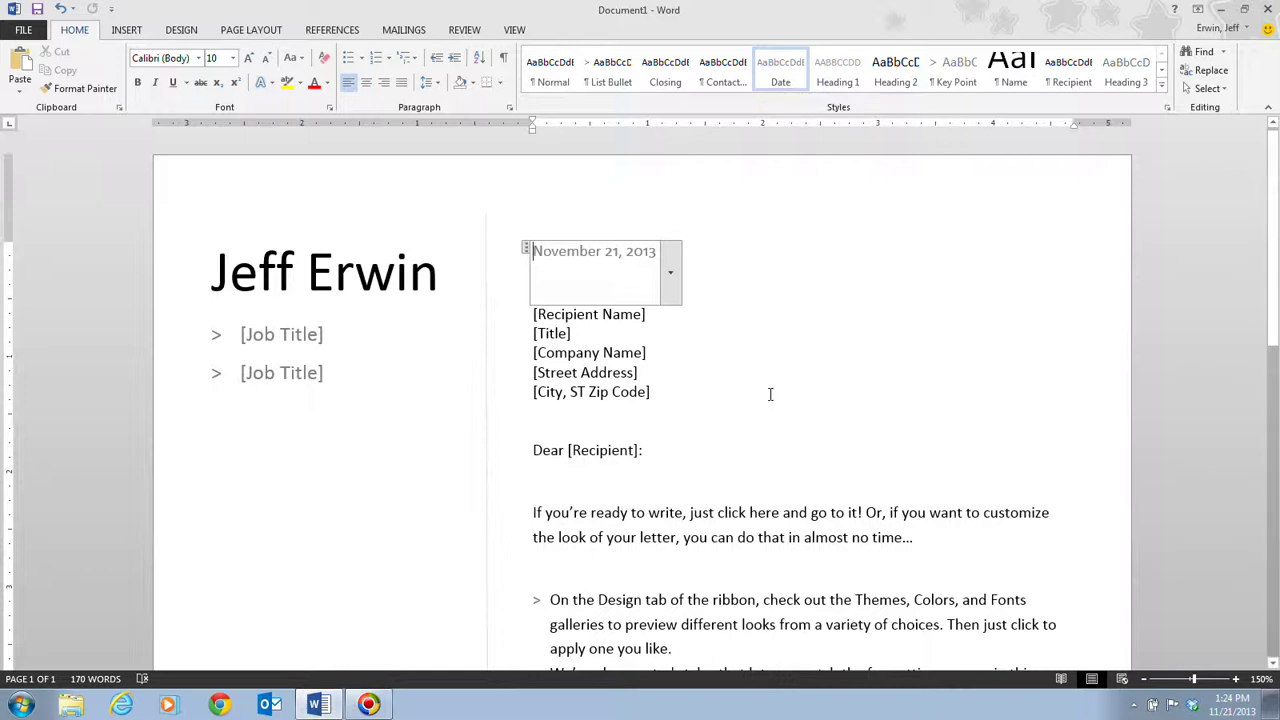
Replace the recipient name placeholder with the recipient's full name, preceded by "Ms."
{"action": "left_click", "coordinate": [591, 317]}
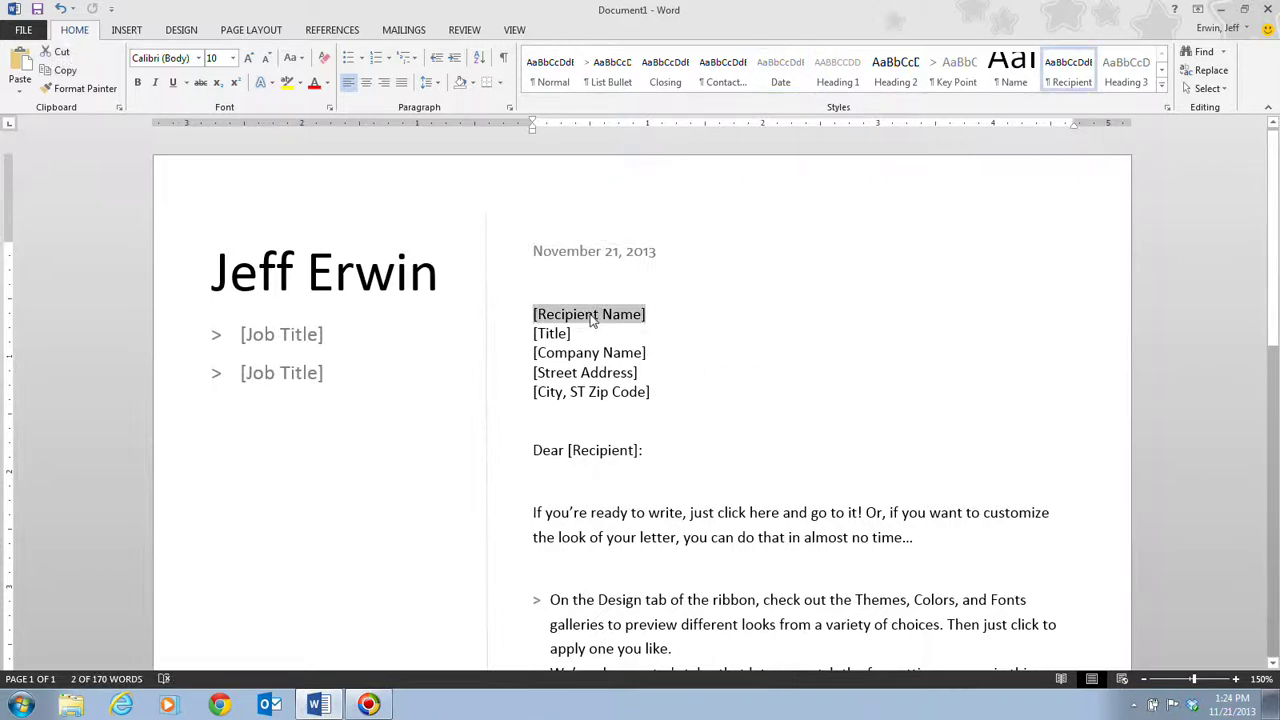
{"action": "type", "text": "M"}
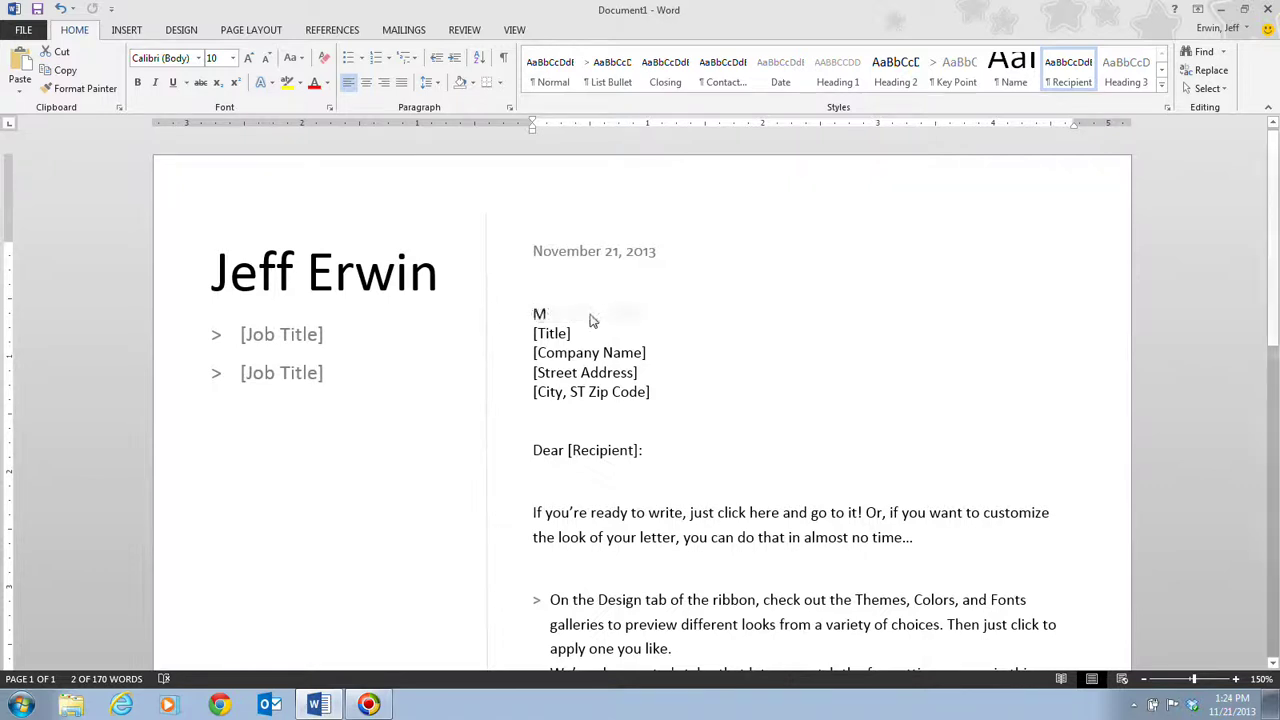
{"action": "type", "text": "s."}
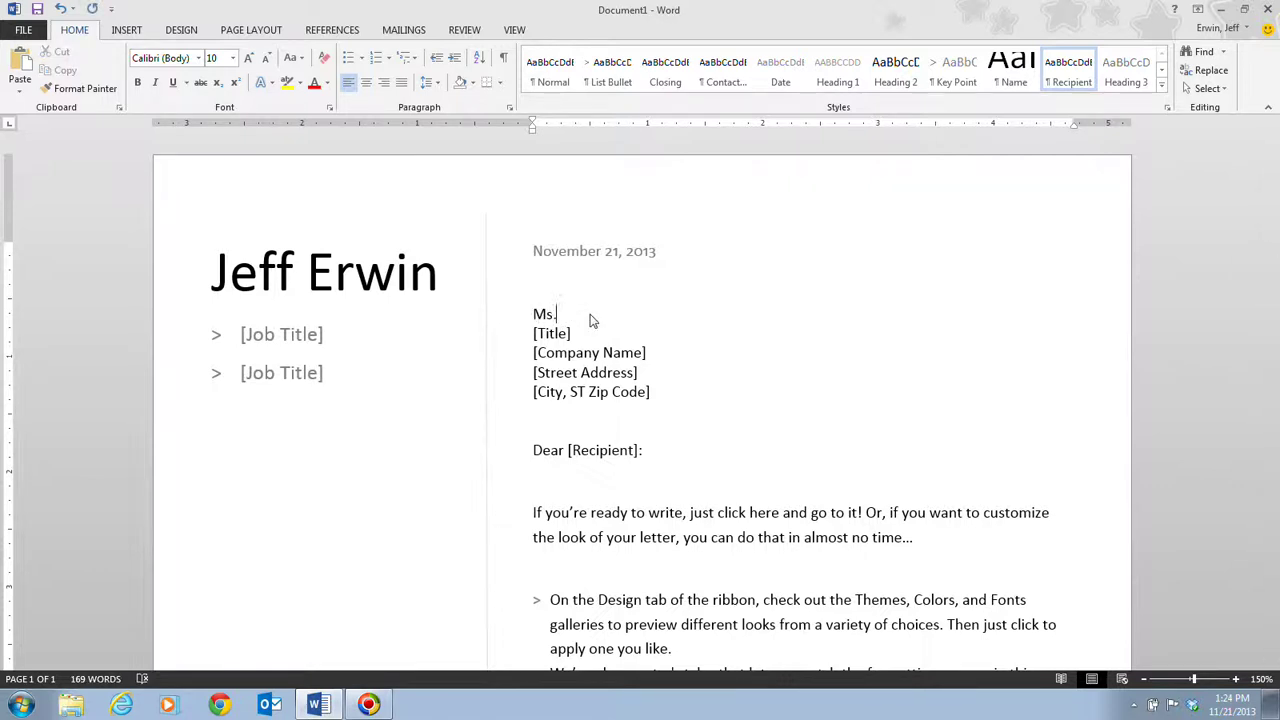
{"action": "type", "text": "Yana Roy"}
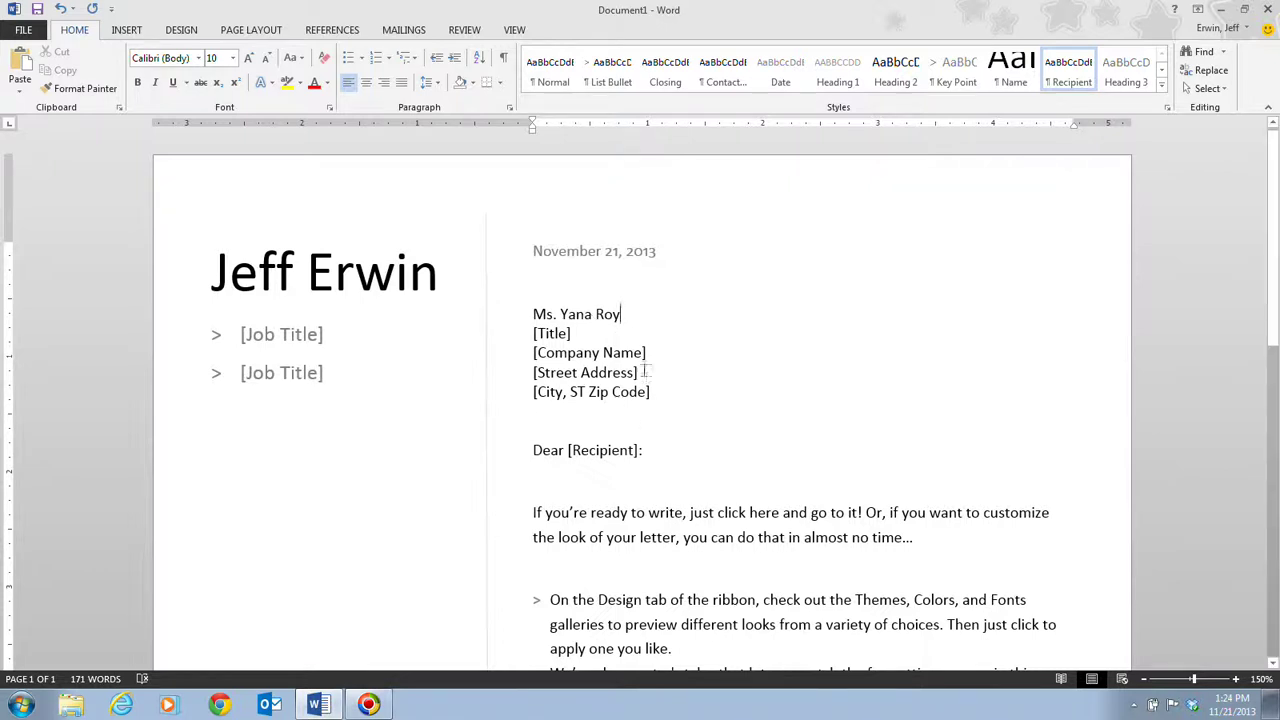
Fill in the recipient's title as "Manager" and the company name as "Rainforest Hotel"
{"action": "left_click", "coordinate": [558, 336]}
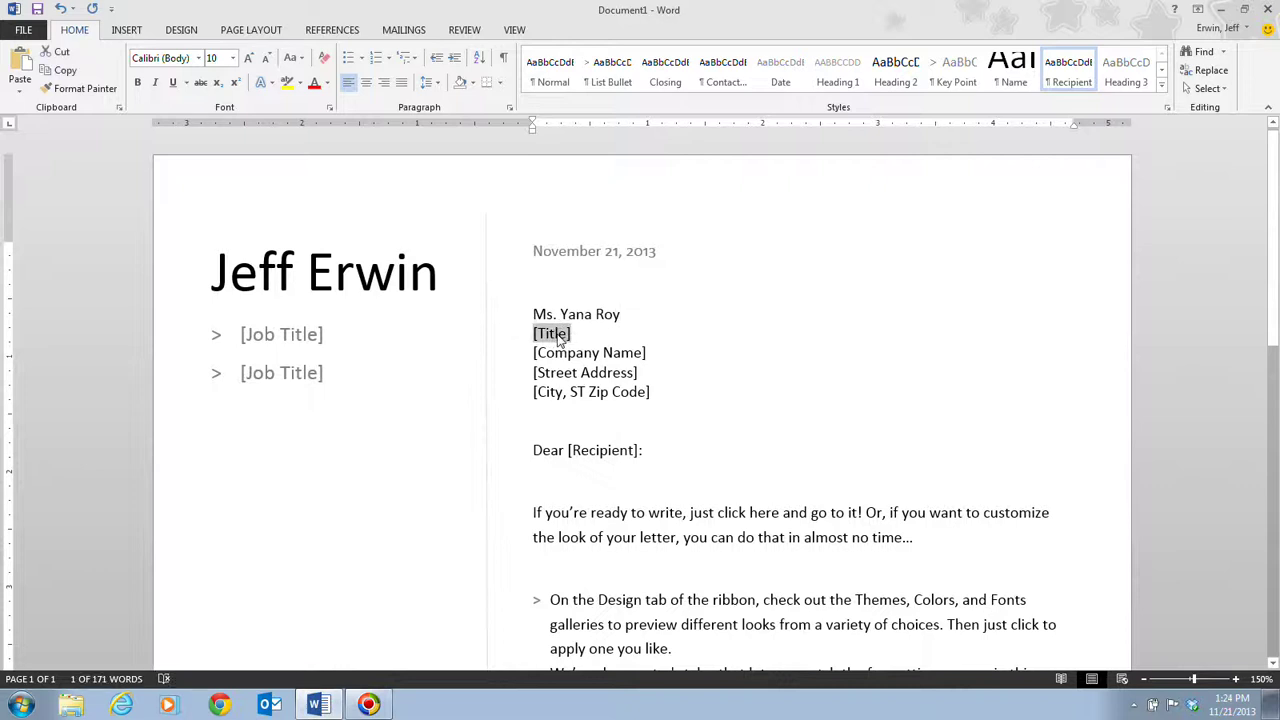
{"action": "type", "text": "Manager"}
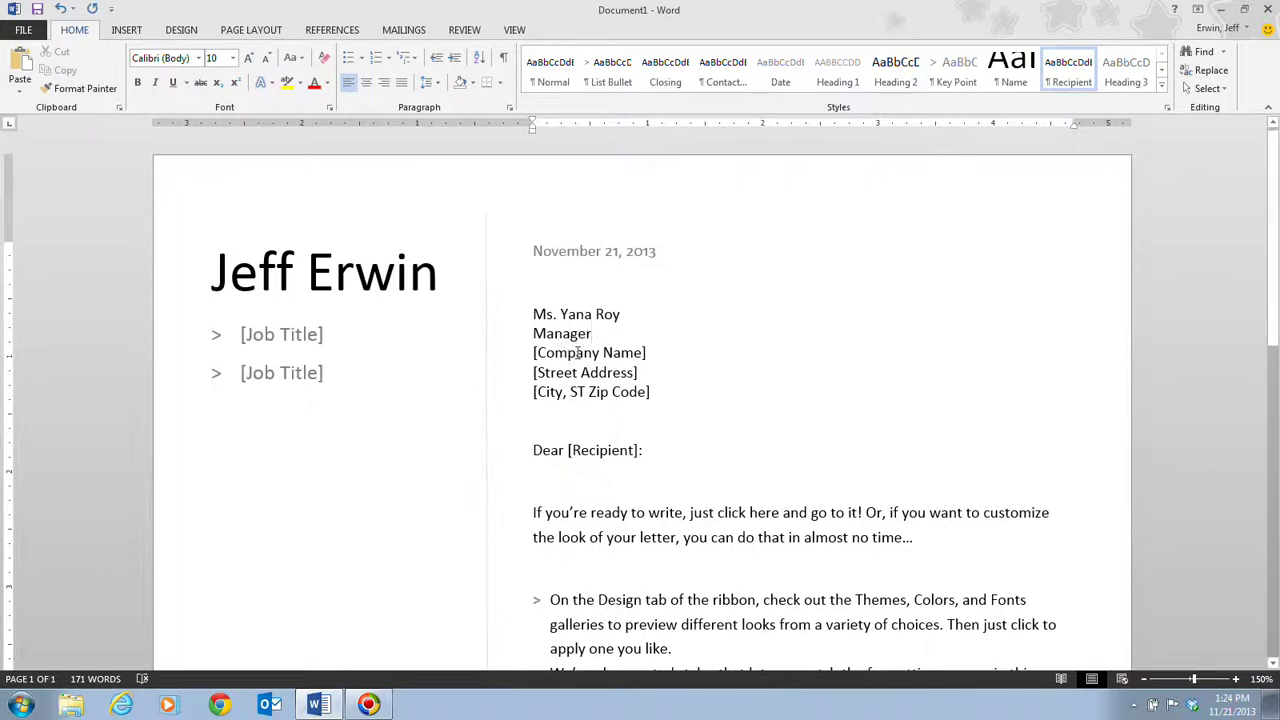
{"action": "left_click", "coordinate": [580, 353]}
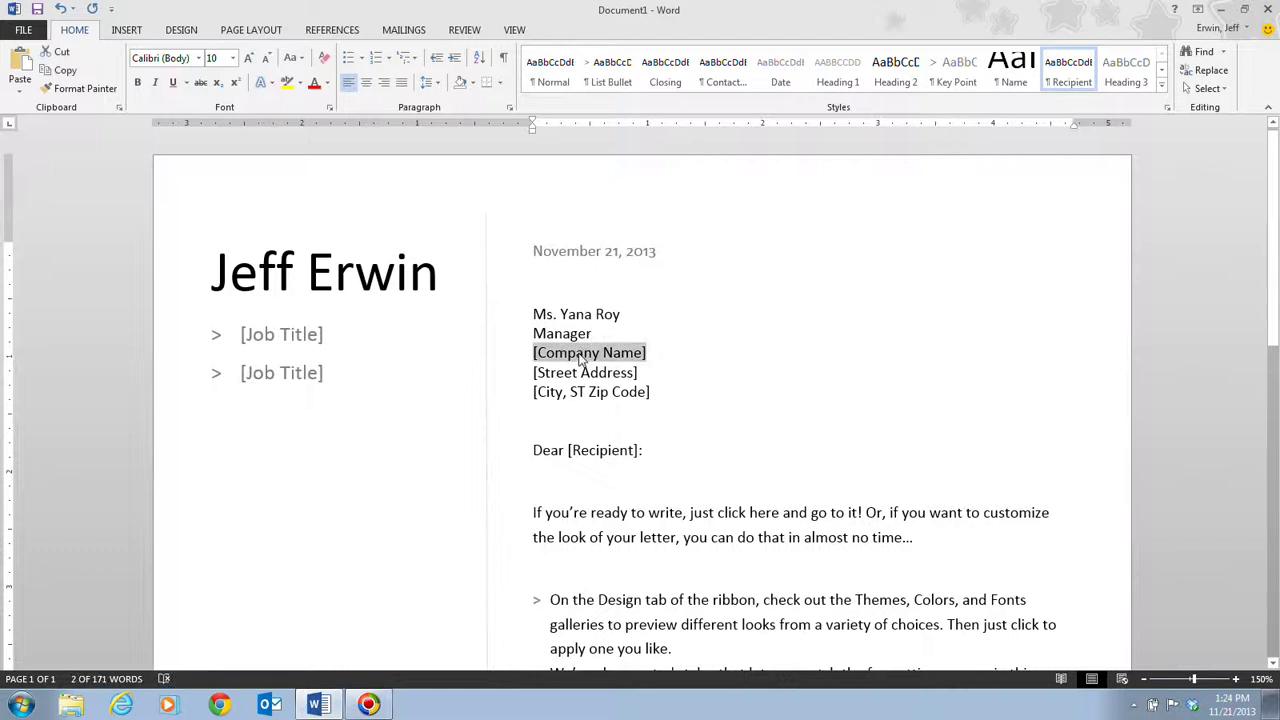
{"action": "type", "text": "Rain"}
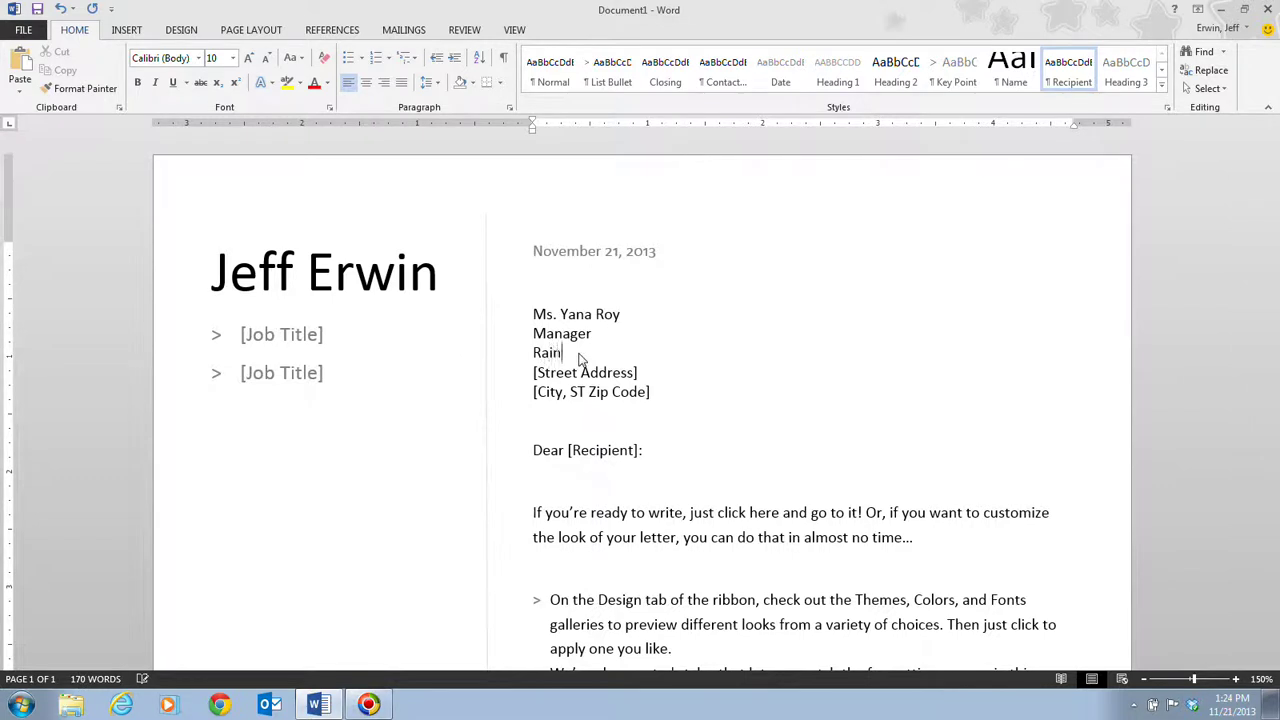
{"action": "type", "text": "forest Hotel"}
Fill in the recipient's street address and the city, postal code and country in the placeholders below the company name
{"action": "left_click", "coordinate": [581, 374]}
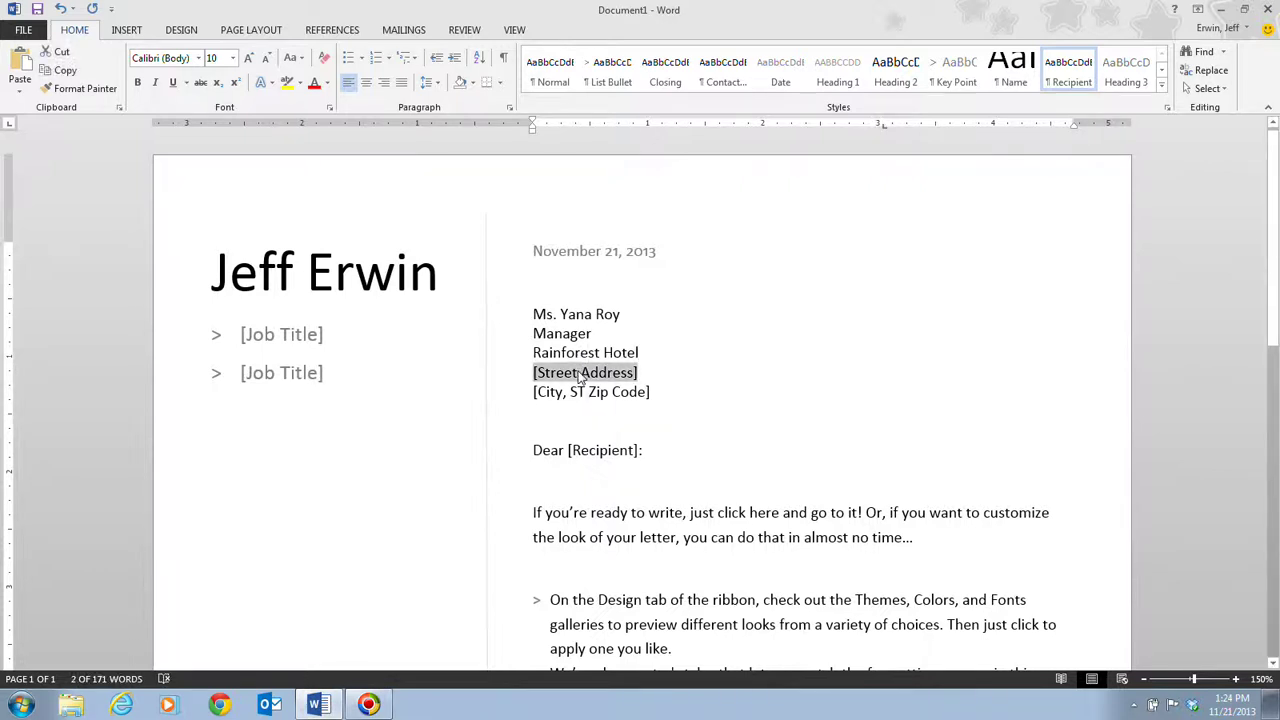
{"action": "type", "text": "P."}
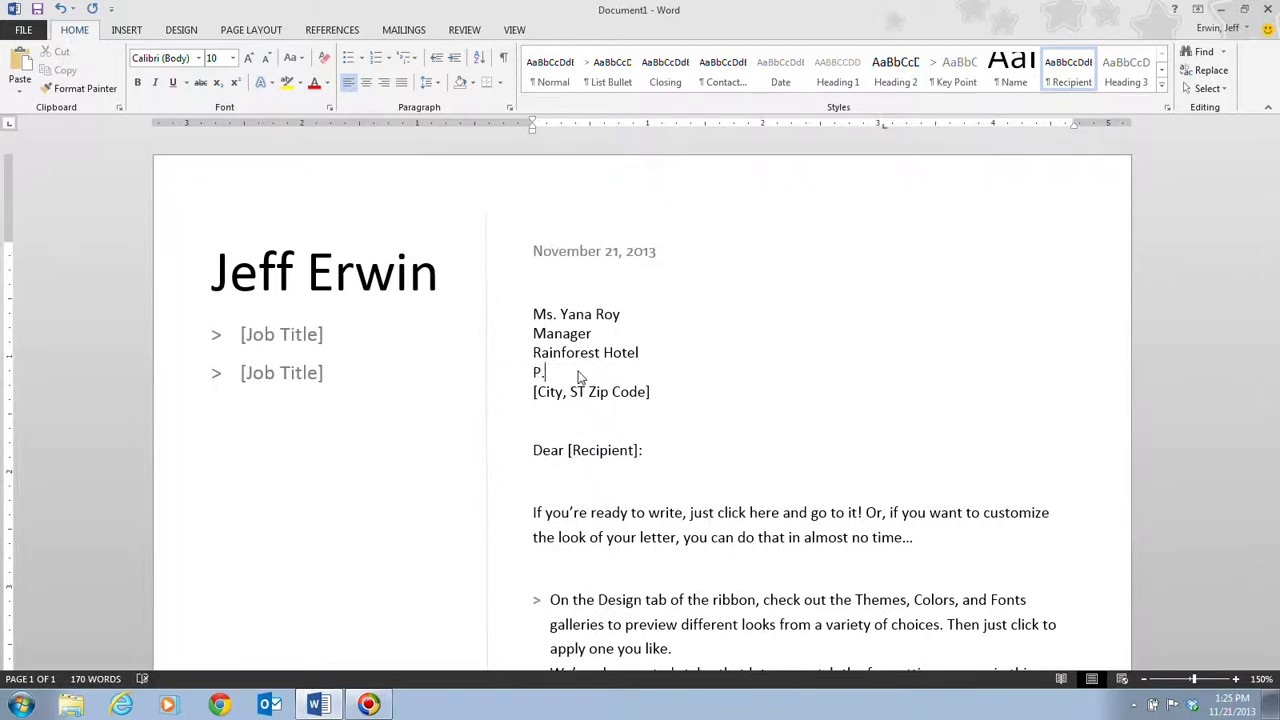
{"action": "type", "text": "O. Box 4397"}
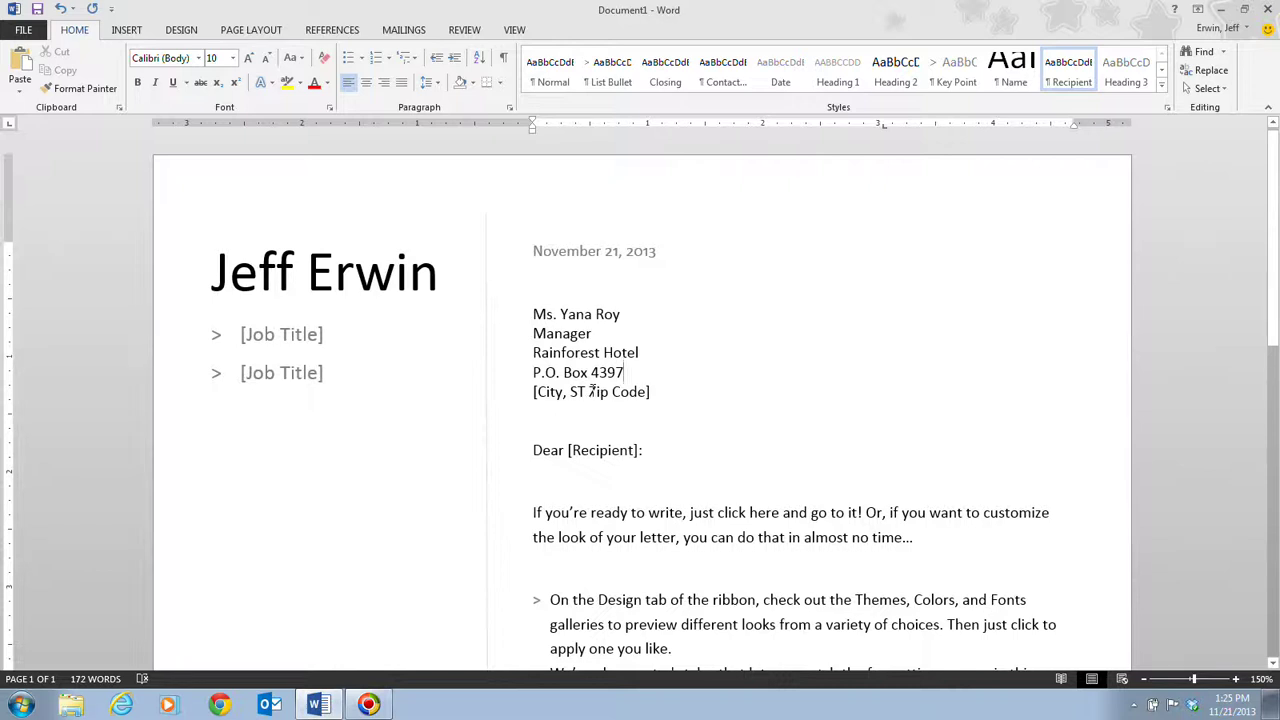
{"action": "left_click", "coordinate": [592, 392]}
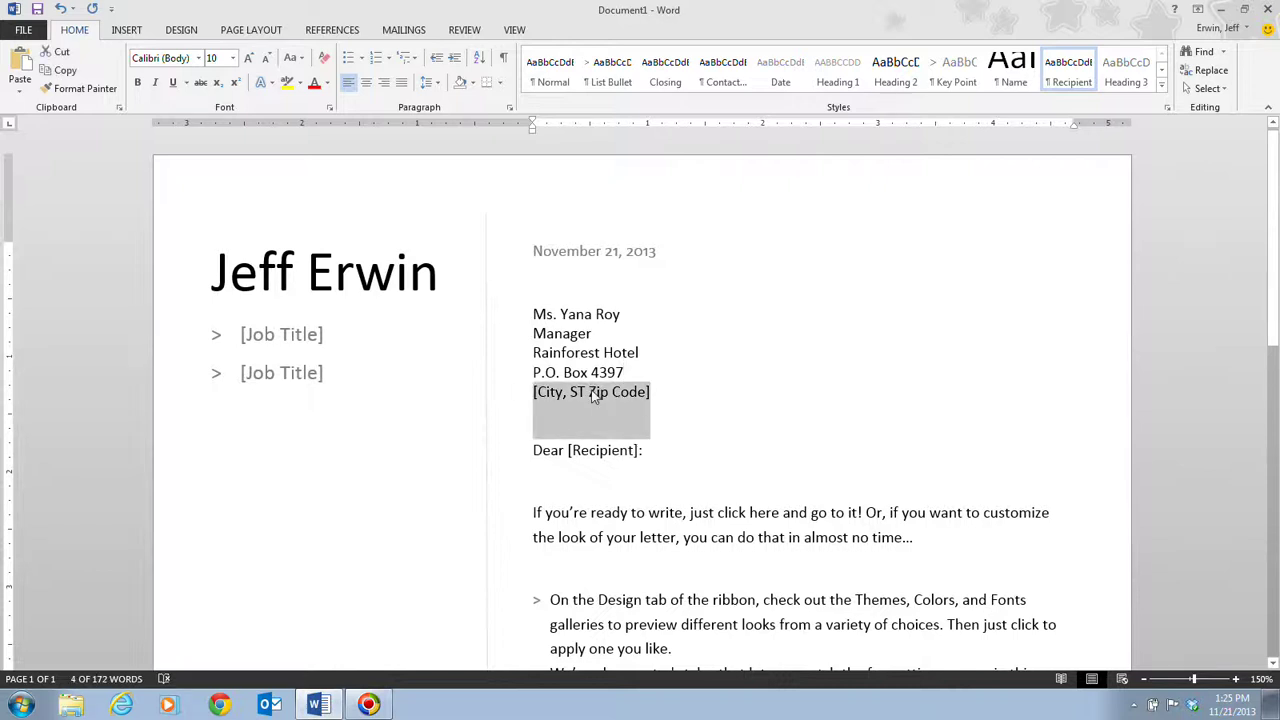
{"action": "type", "text": "Kuching "}
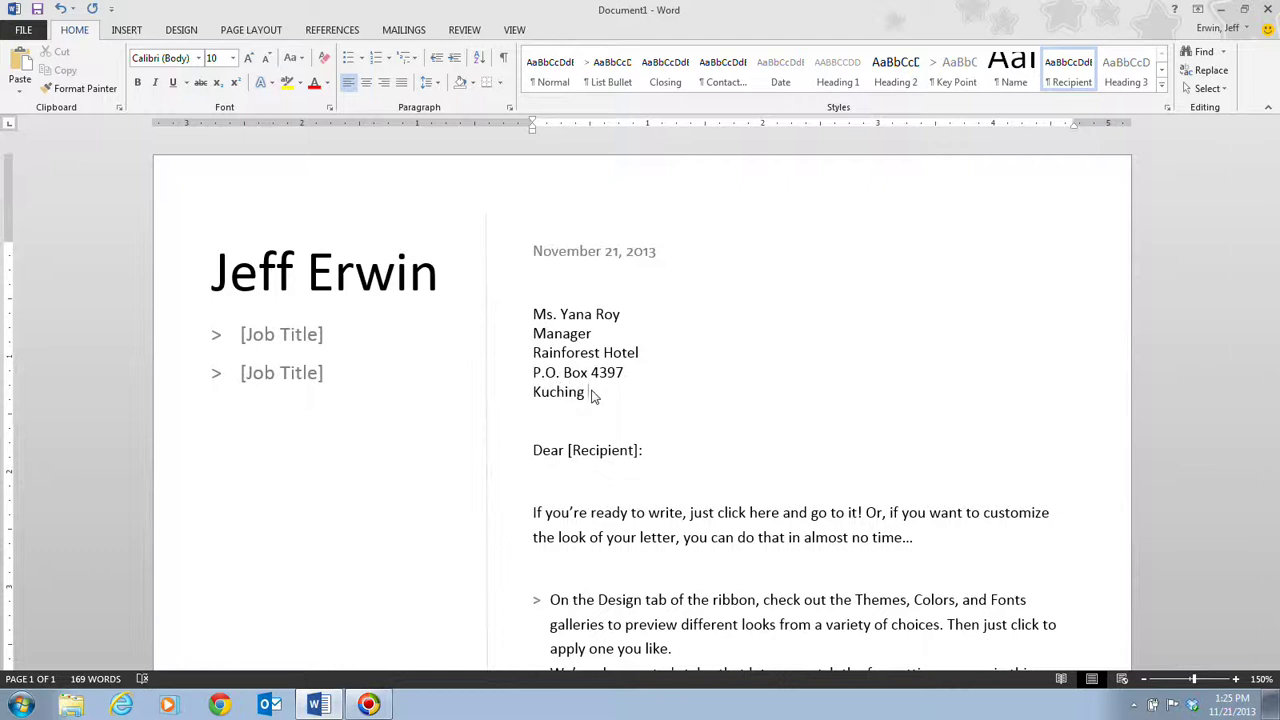
{"action": "type", "text": "93100, Malaysia"}
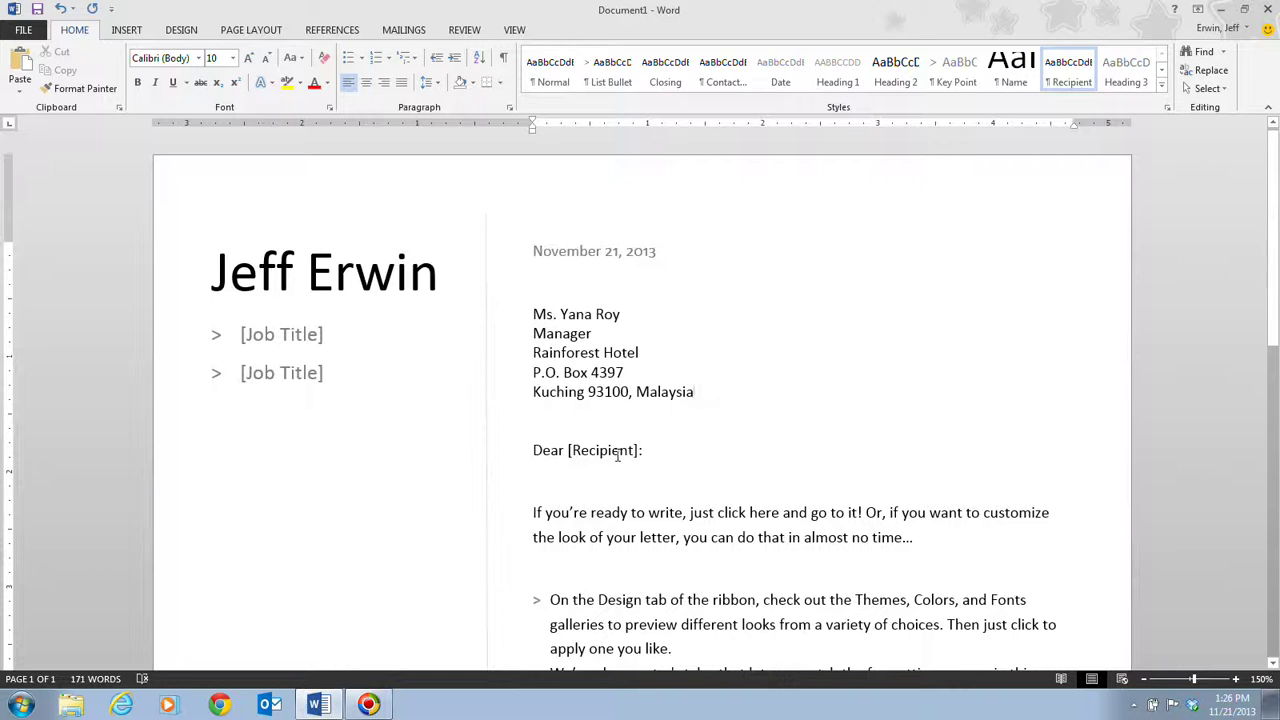
Replace the recipient placeholder in the salutation with "Ms." and the recipient's last name
{"action": "left_click", "coordinate": [618, 456]}
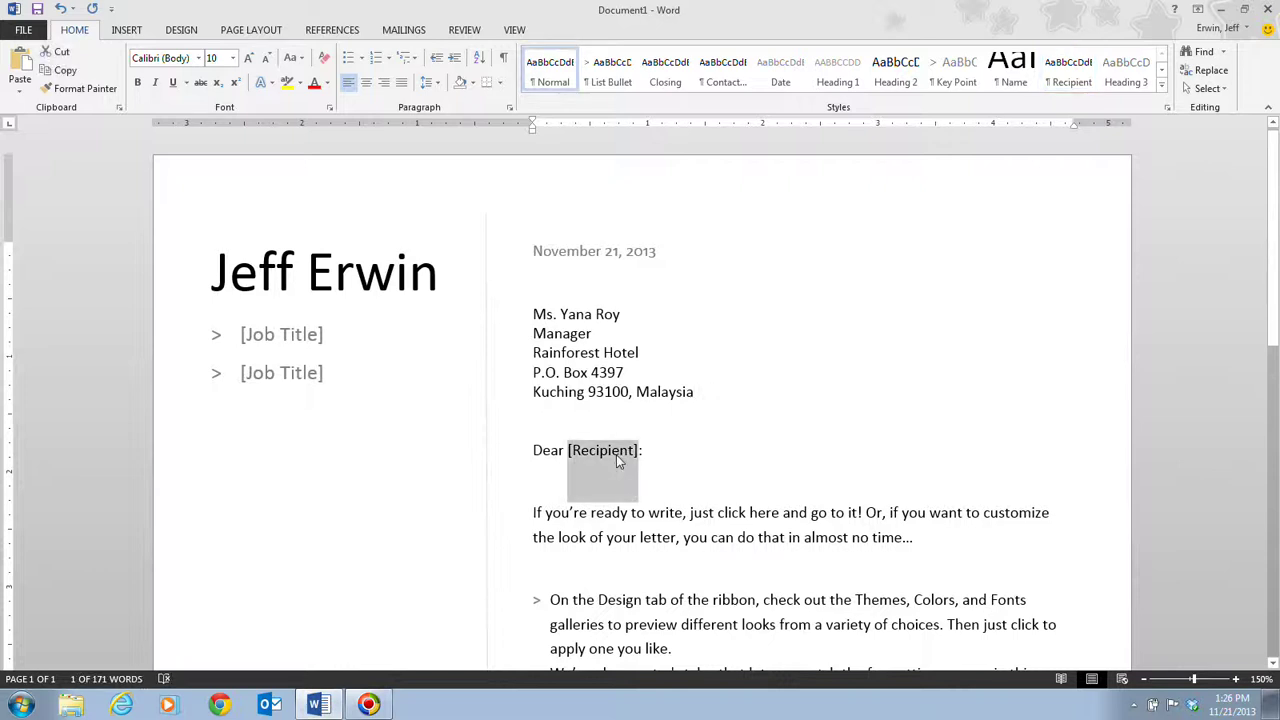
{"action": "type", "text": "Ms. R"}
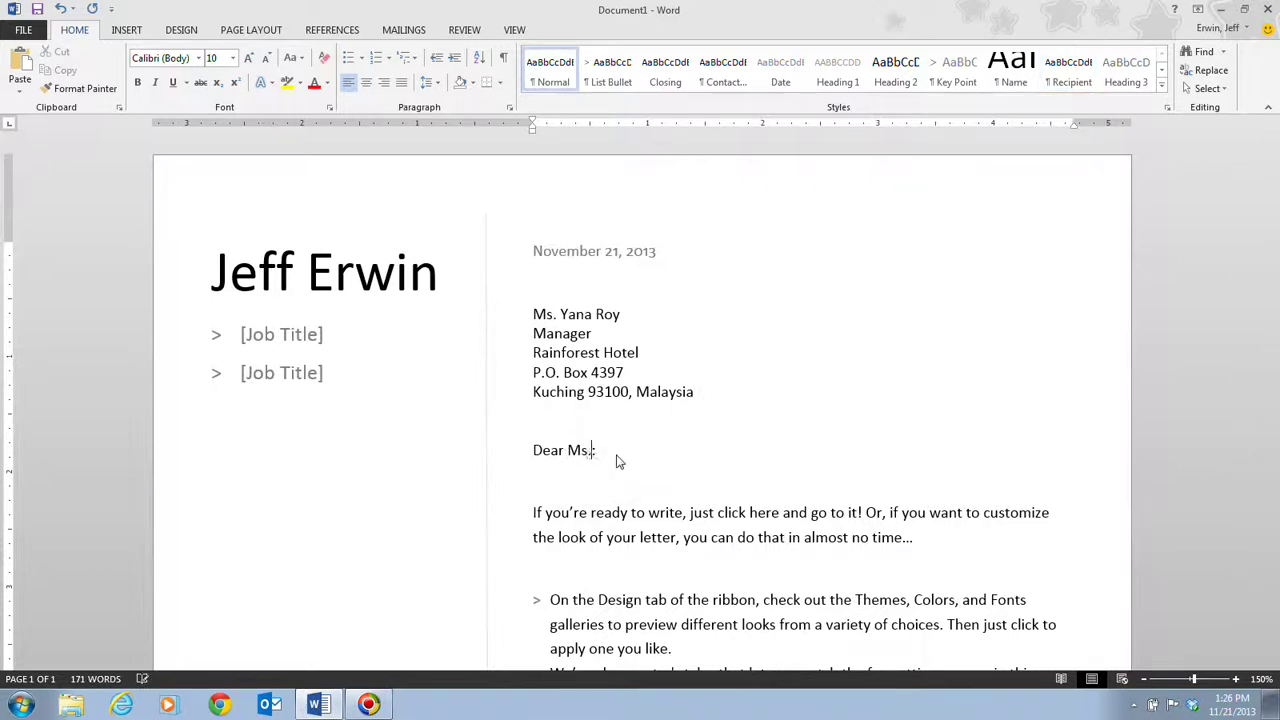
{"action": "type", "text": "oy"}
Replace the body placeholder text with "Enclosed please find a copy of our contract for the Borneo Explorer Trek tour. We look forward to working with you."
{"action": "left_click", "coordinate": [624, 519]}
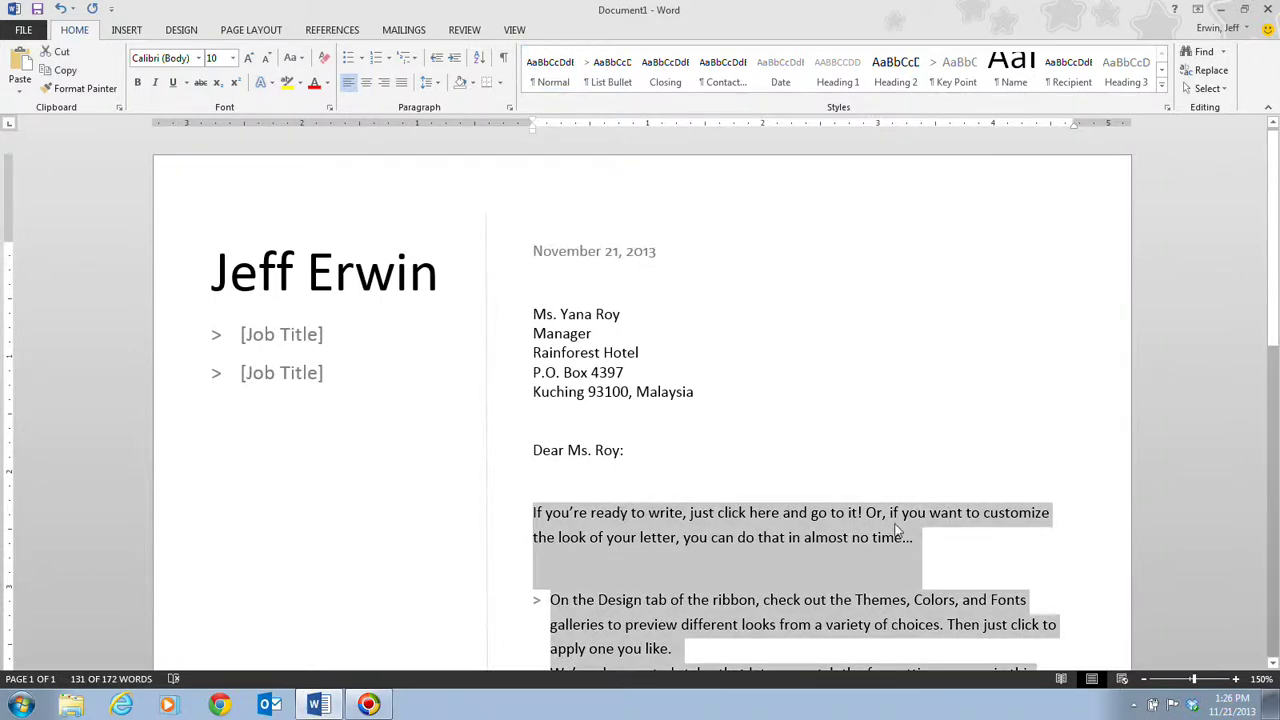
{"action": "scroll", "coordinate": [897, 528], "scroll_direction": "down", "scroll_amount": 9}
{"action": "scroll", "coordinate": [830, 530], "scroll_direction": "up", "scroll_amount": 5}
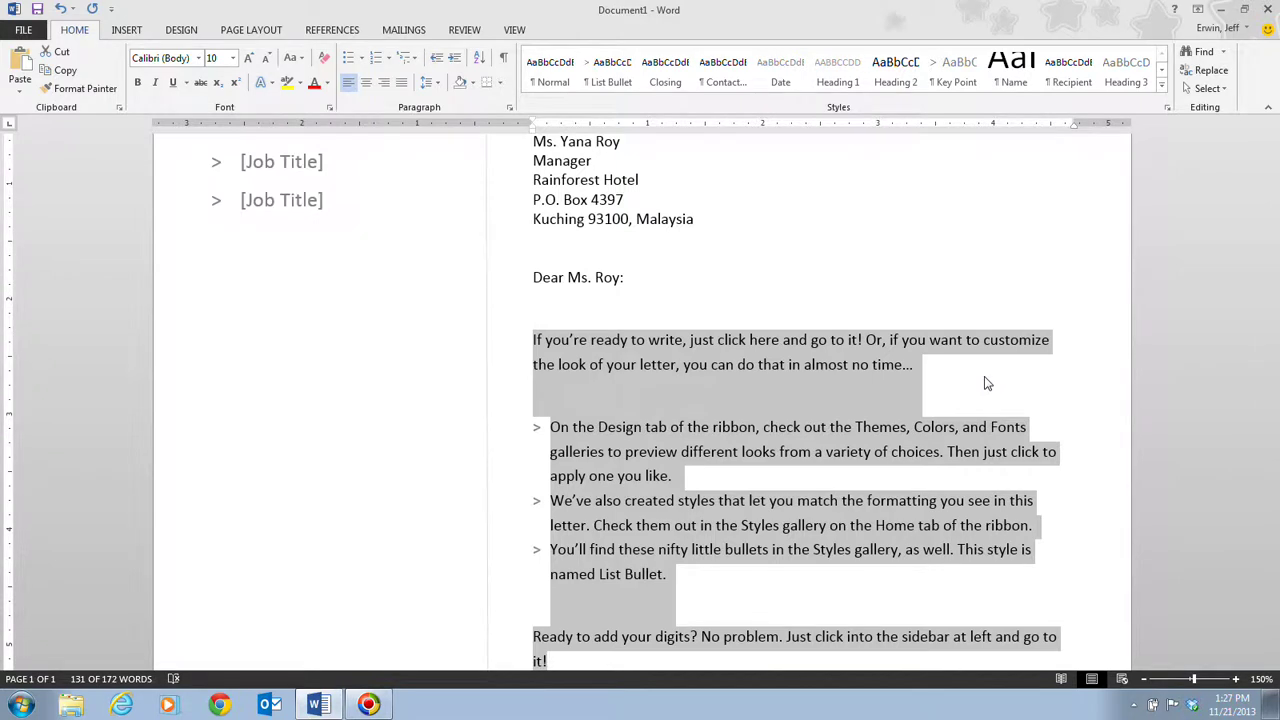
{"action": "type", "text": "Enc"}
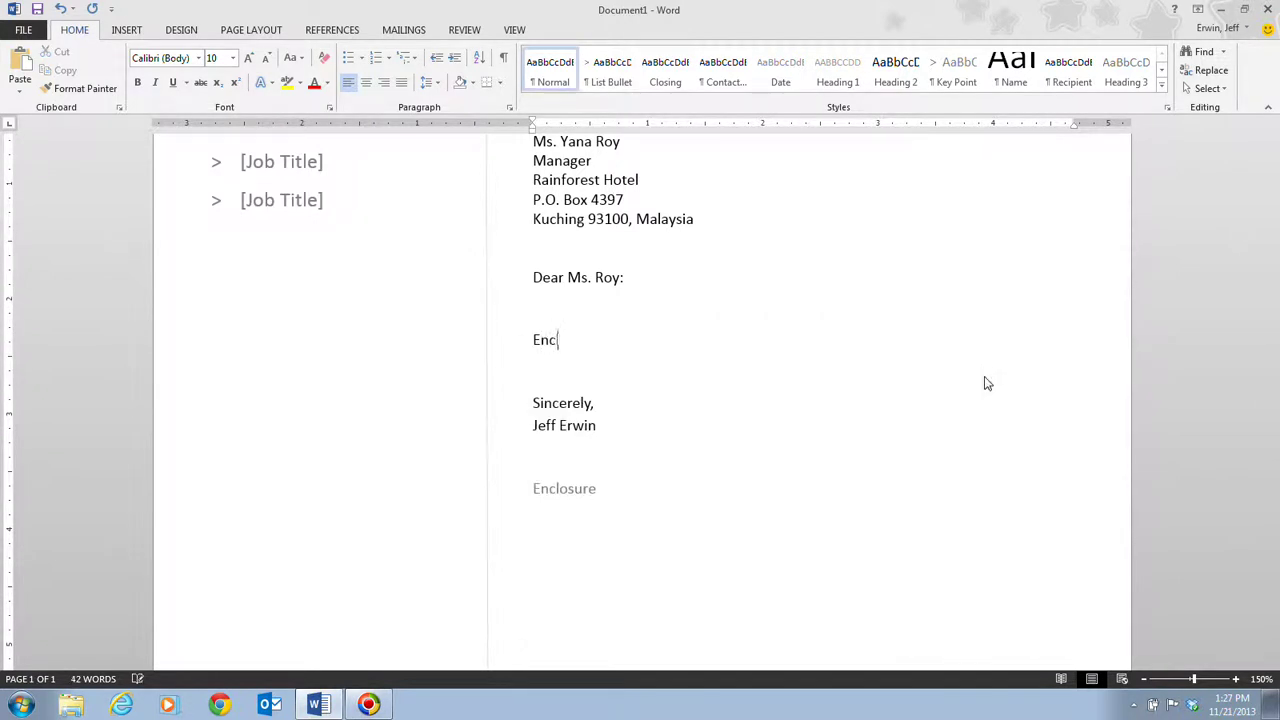
{"action": "type", "text": "losed please find a co"}
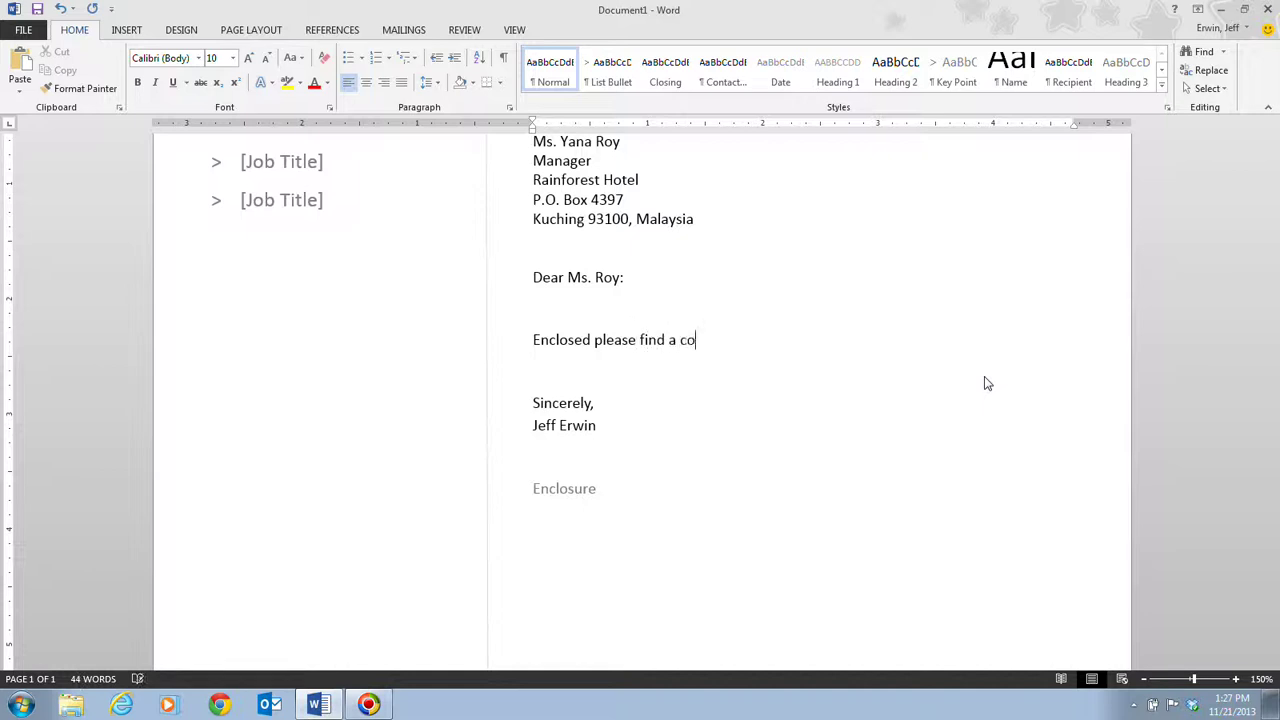
{"action": "type", "text": "py of our contract for"}
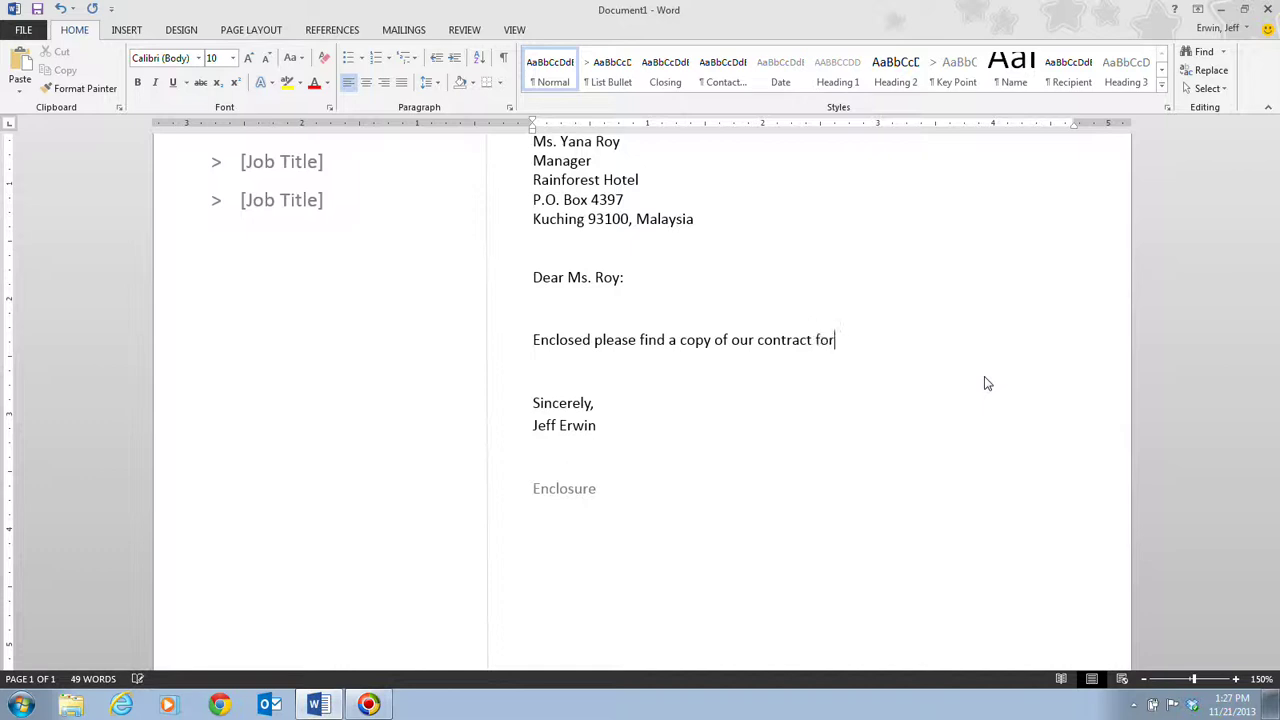
{"action": "type", "text": " the Borneo Explore"}
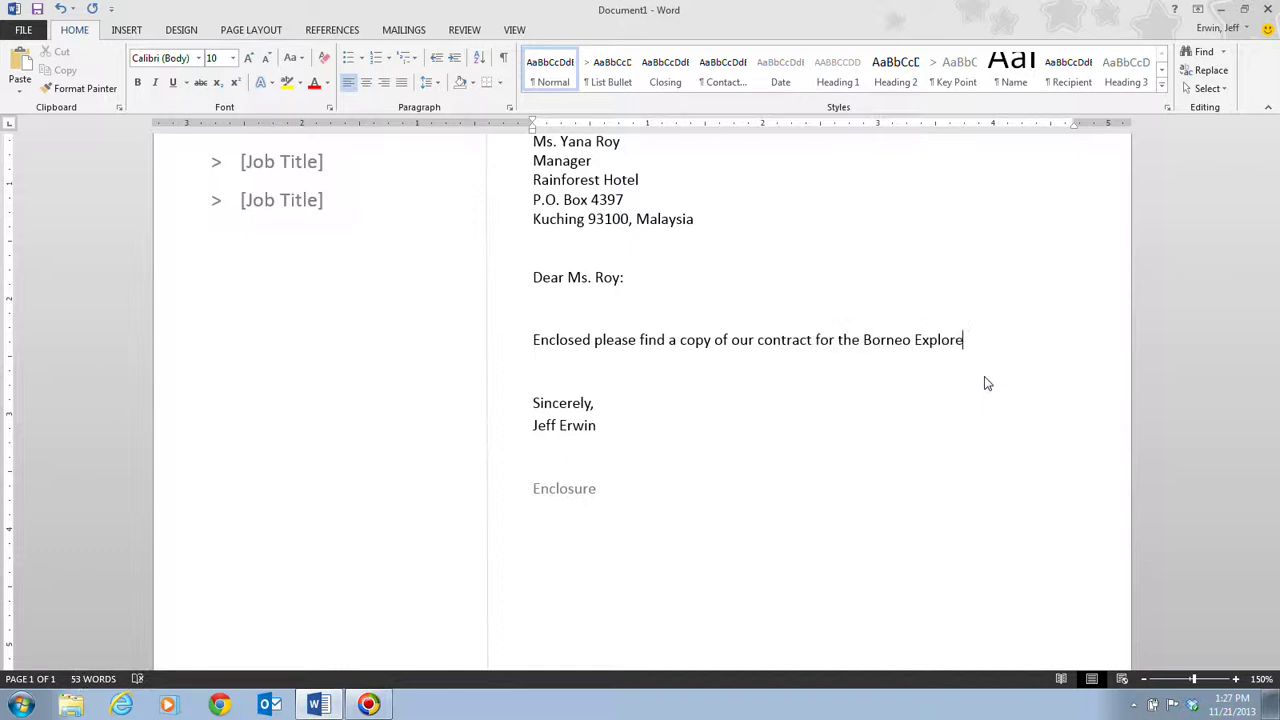
{"action": "type", "text": "r Trei"}
{"action": "key", "text": "BackSpace"}
{"action": "type", "text": "k "}
{"action": "type", "text": "tour. We l"}
{"action": "type", "text": "ook fora"}
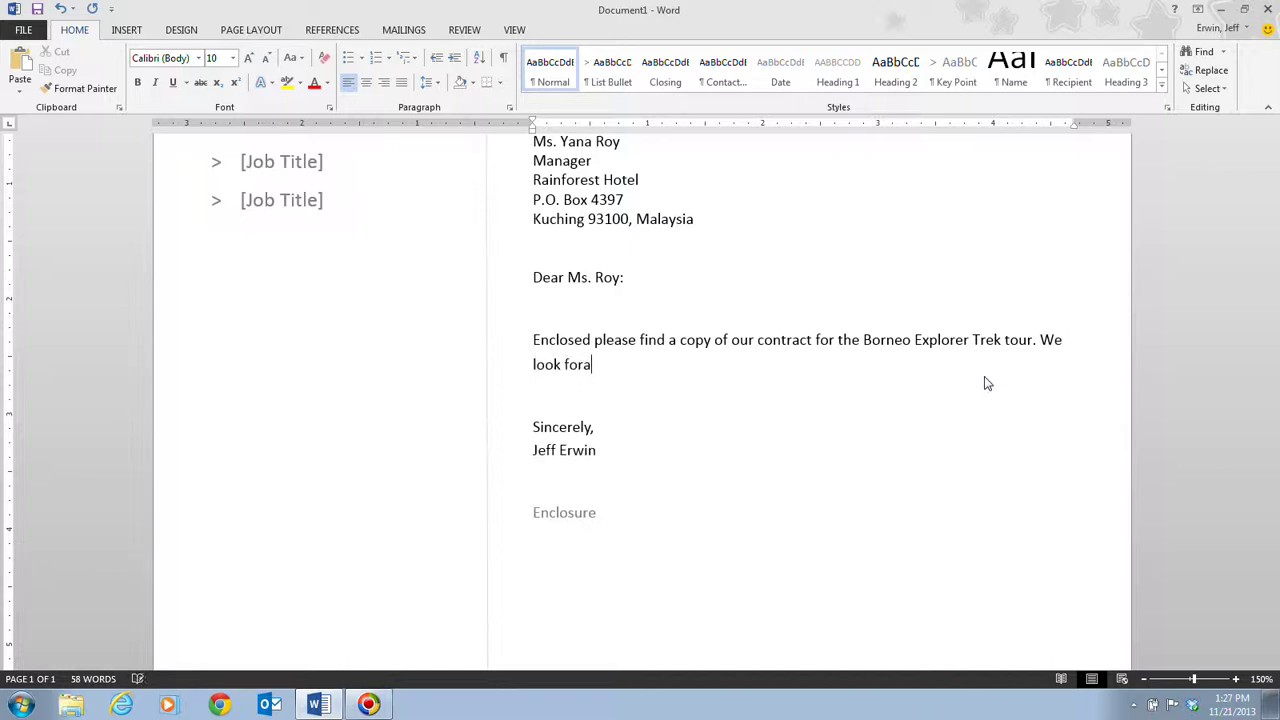
{"action": "key", "text": "BackSpace"}
{"action": "type", "text": "ward to working with "}
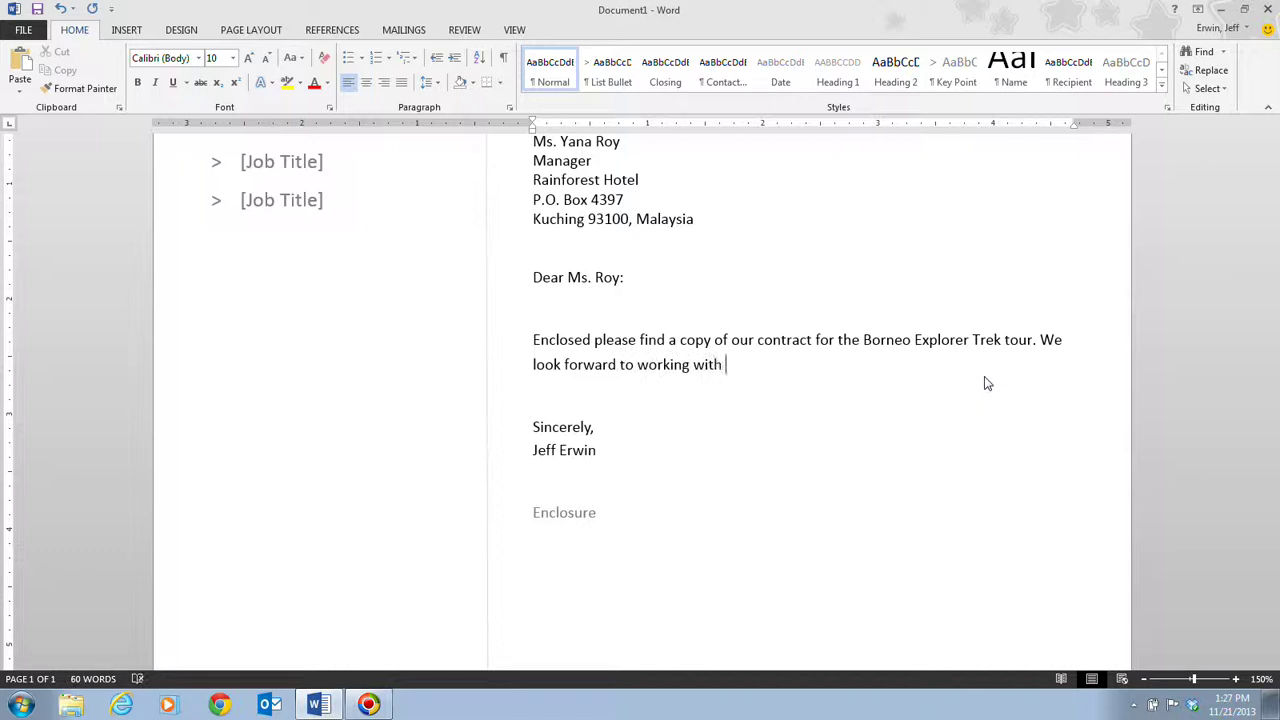
{"action": "type", "text": "you."}
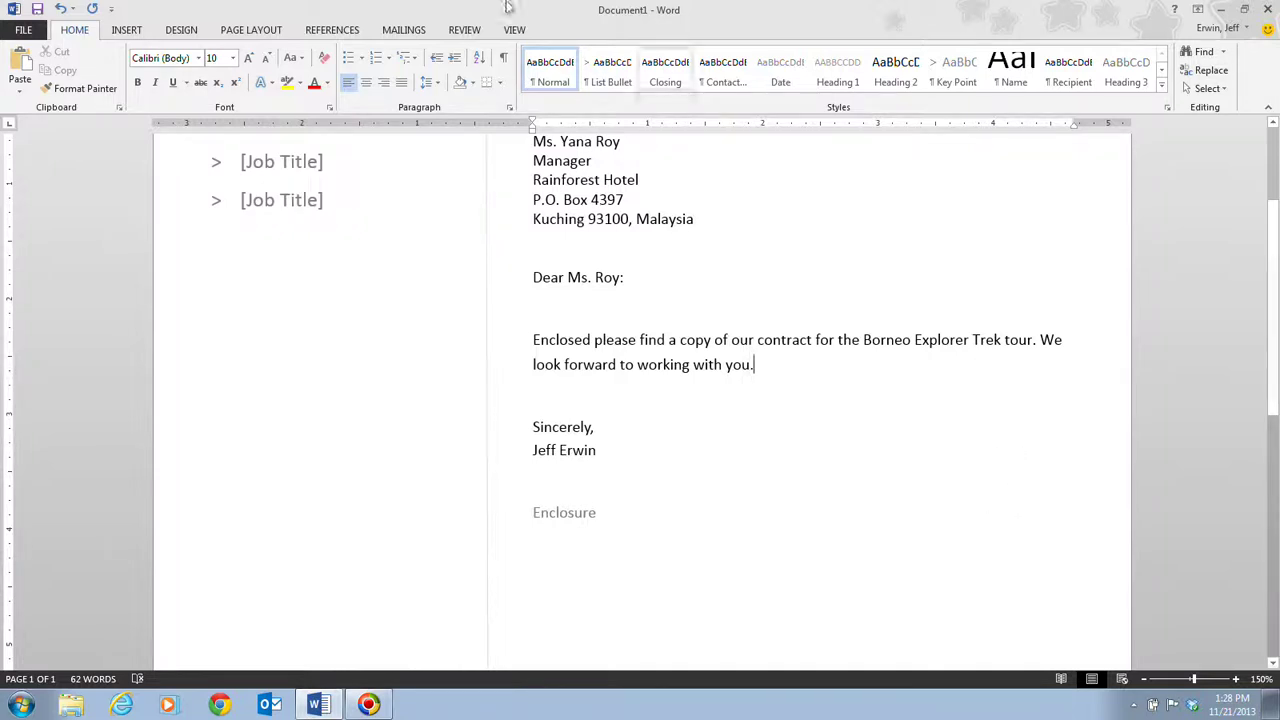
Save the letter to the computer's Desktop folder as a Word document named "WD A-Rainforest Letter"
{"action": "left_click", "coordinate": [27, 30]}
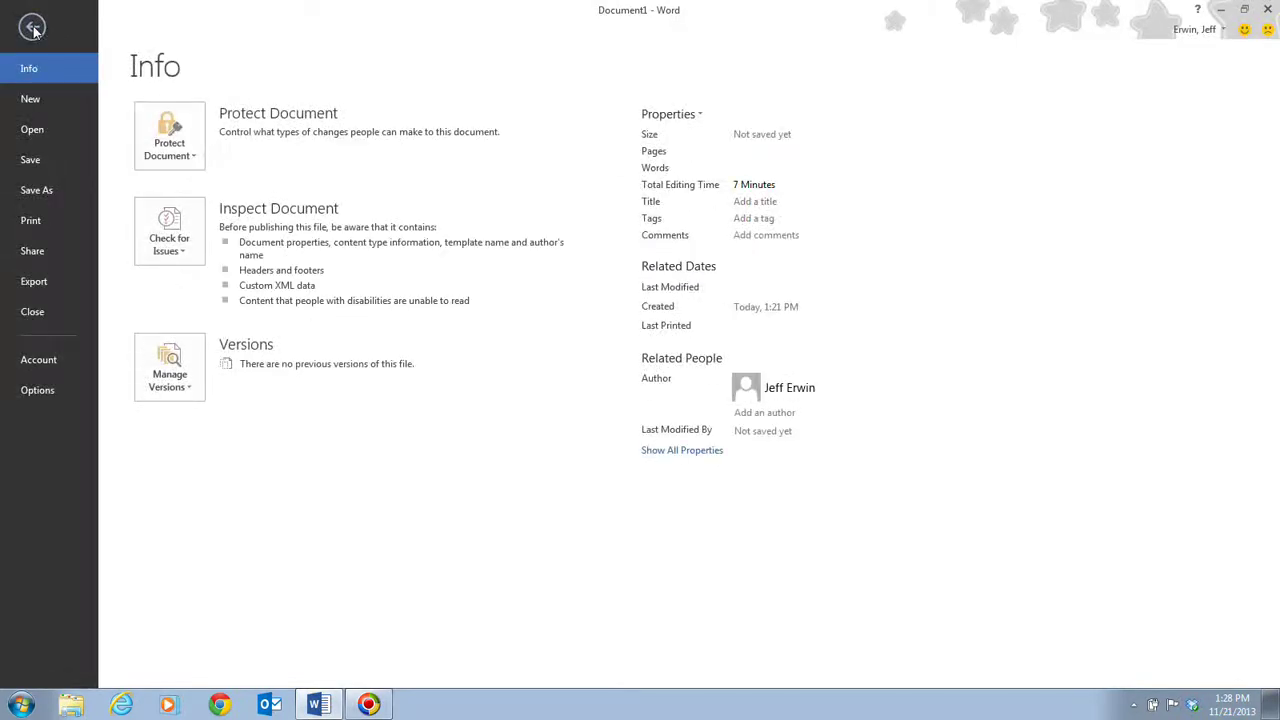
{"action": "left_click", "coordinate": [58, 199]}
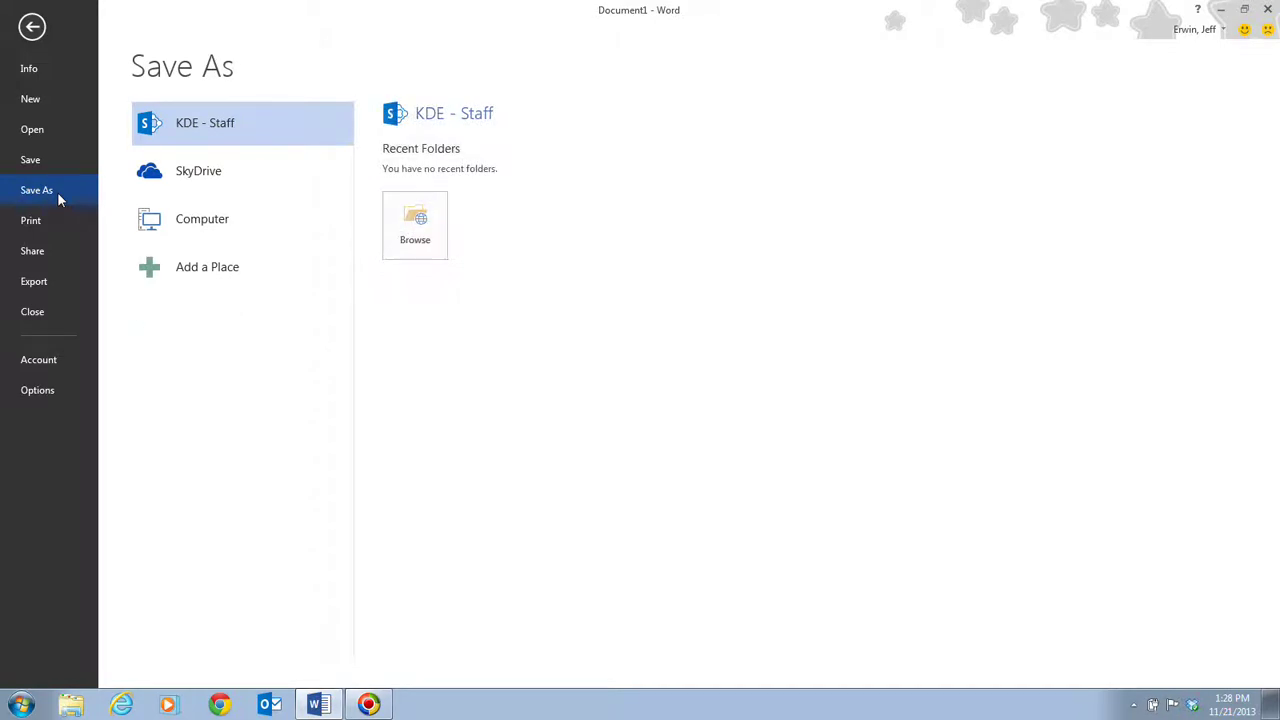
{"action": "left_click", "coordinate": [249, 226]}
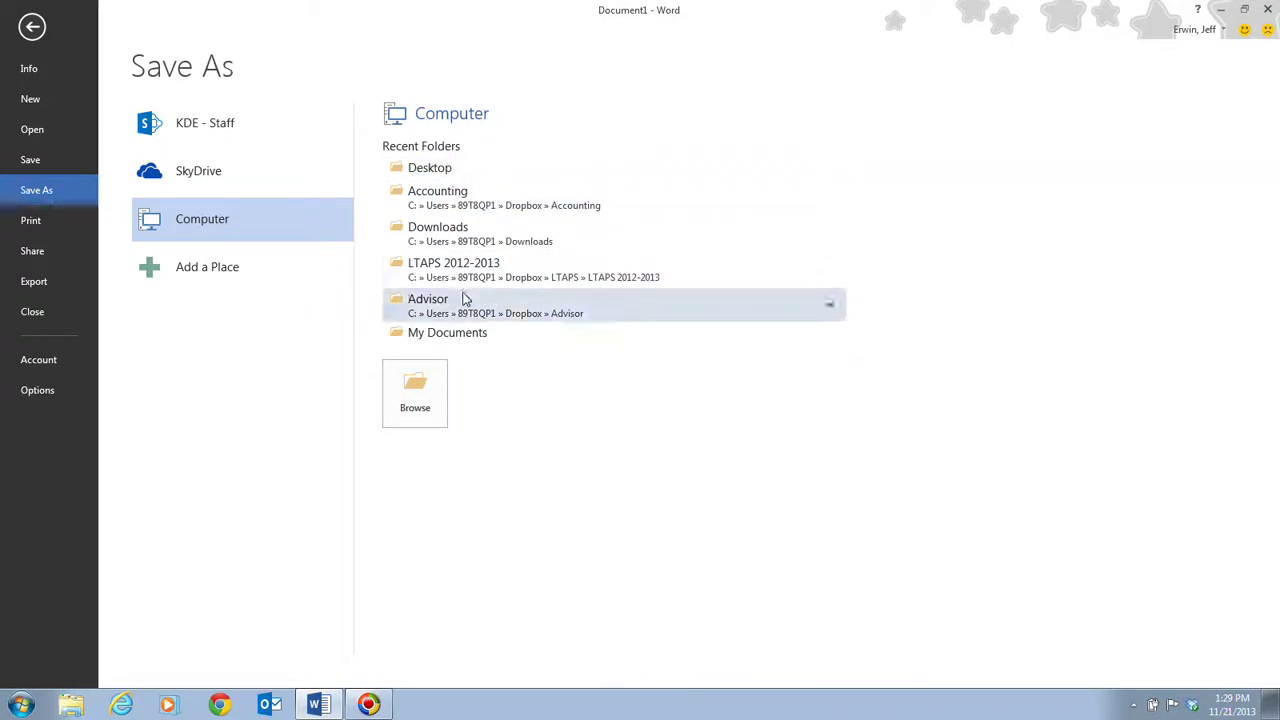
{"action": "left_click", "coordinate": [483, 168]}
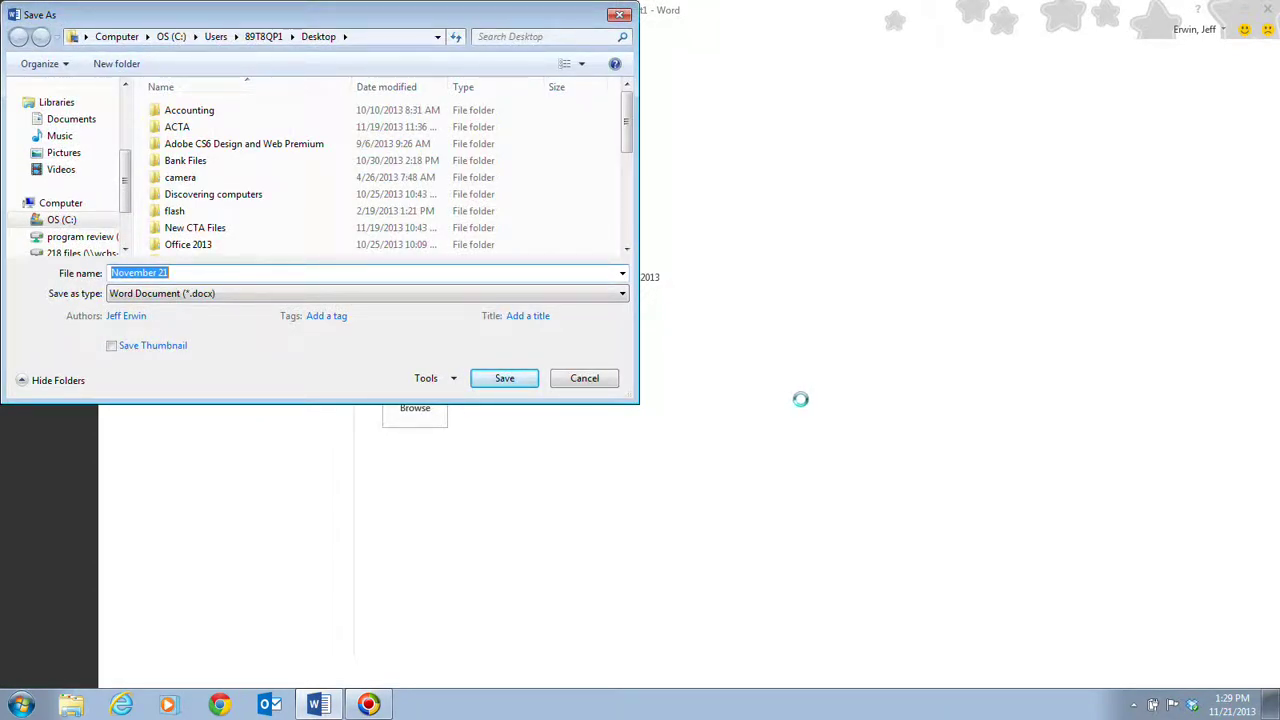
{"action": "type", "text": "WD "}
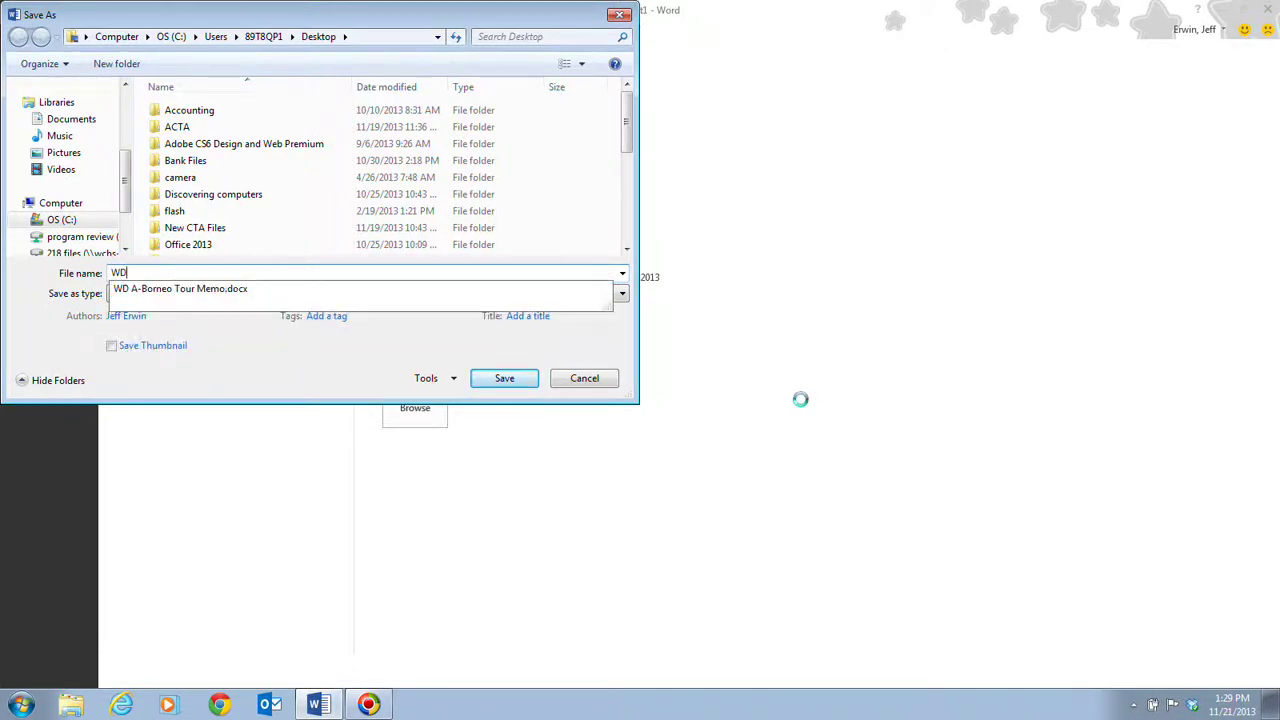
{"action": "type", "text": "A-Ra"}
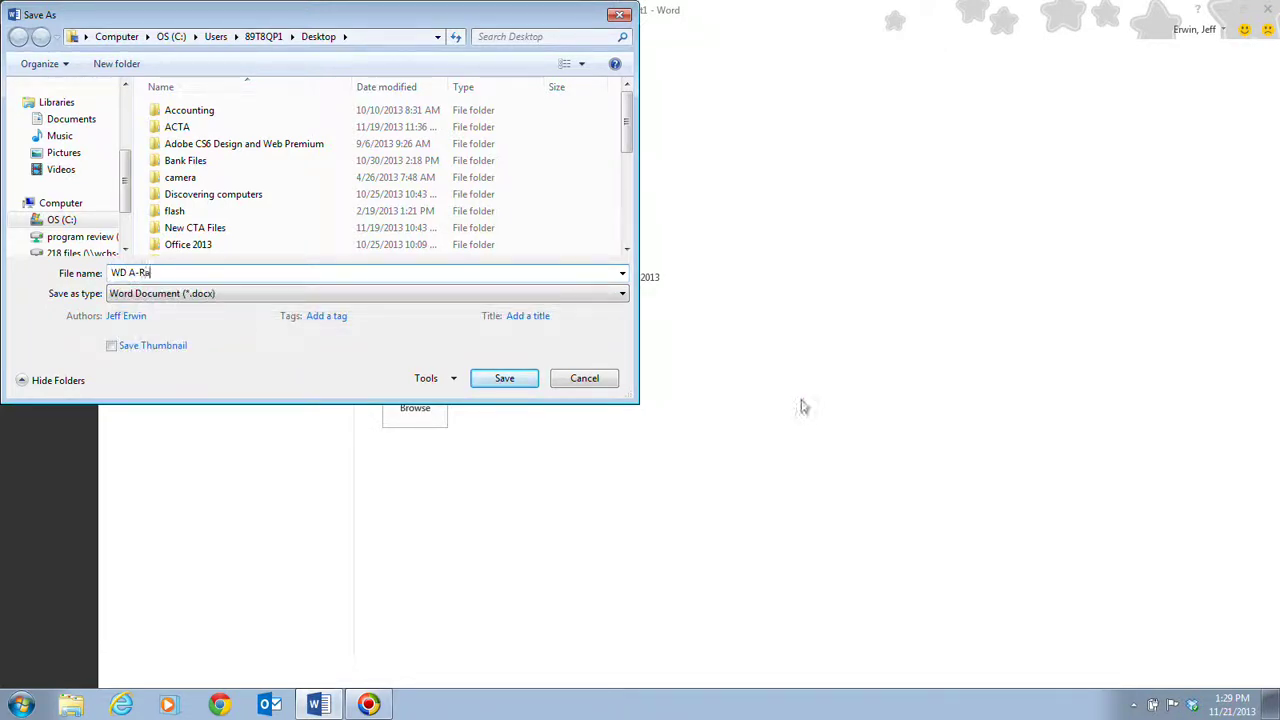
{"action": "type", "text": "inforest Letter"}
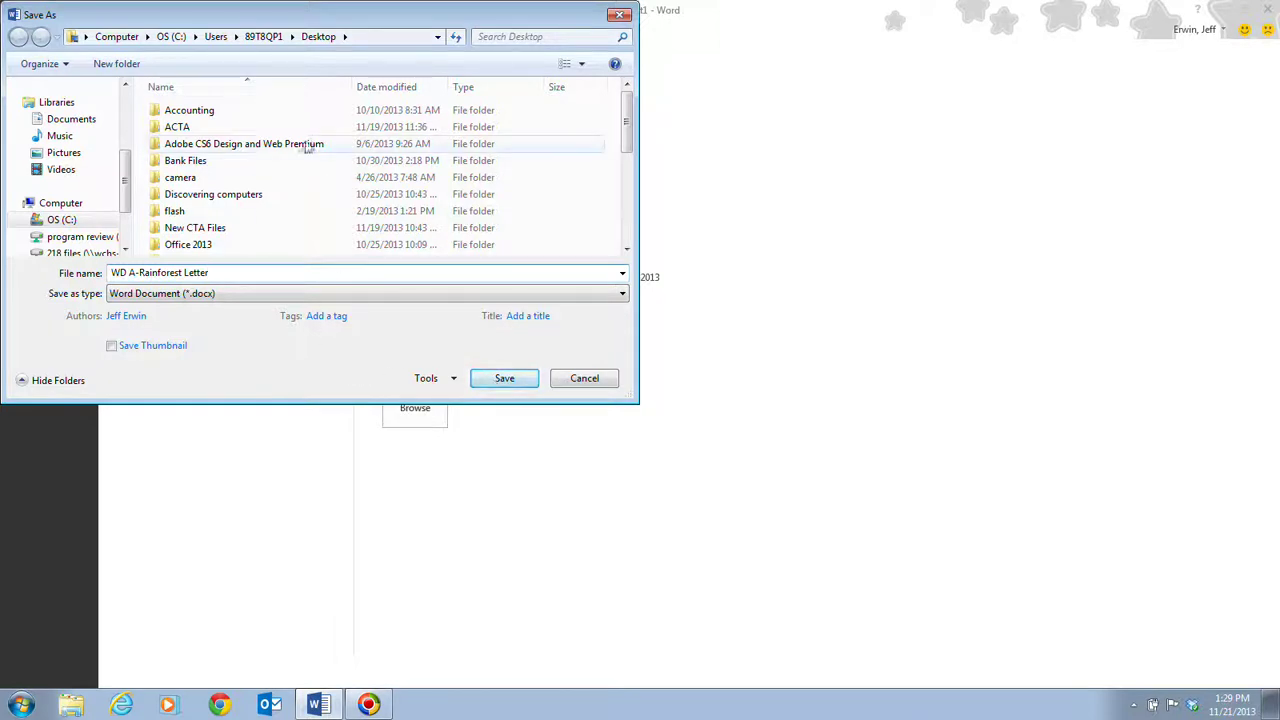
{"action": "left_click", "coordinate": [504, 380]}
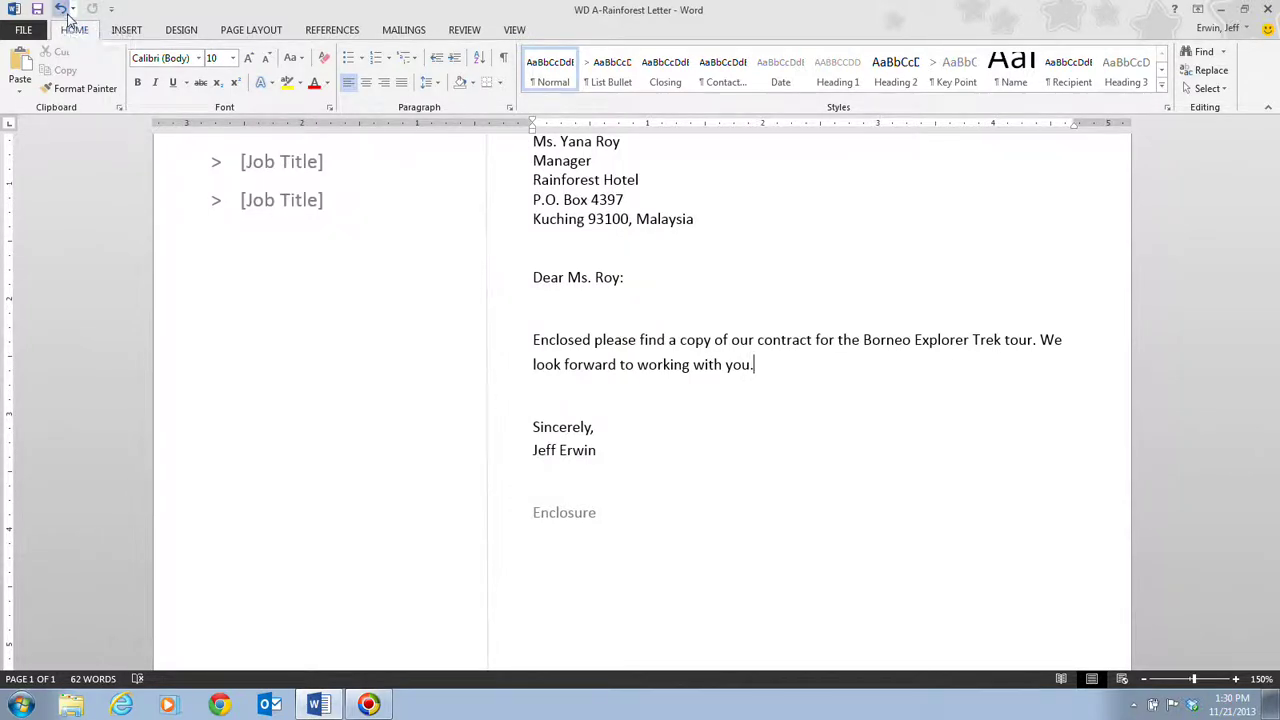
Undo the last typing in the letter's body paragraph and redo it
{"action": "left_click", "coordinate": [62, 9]}
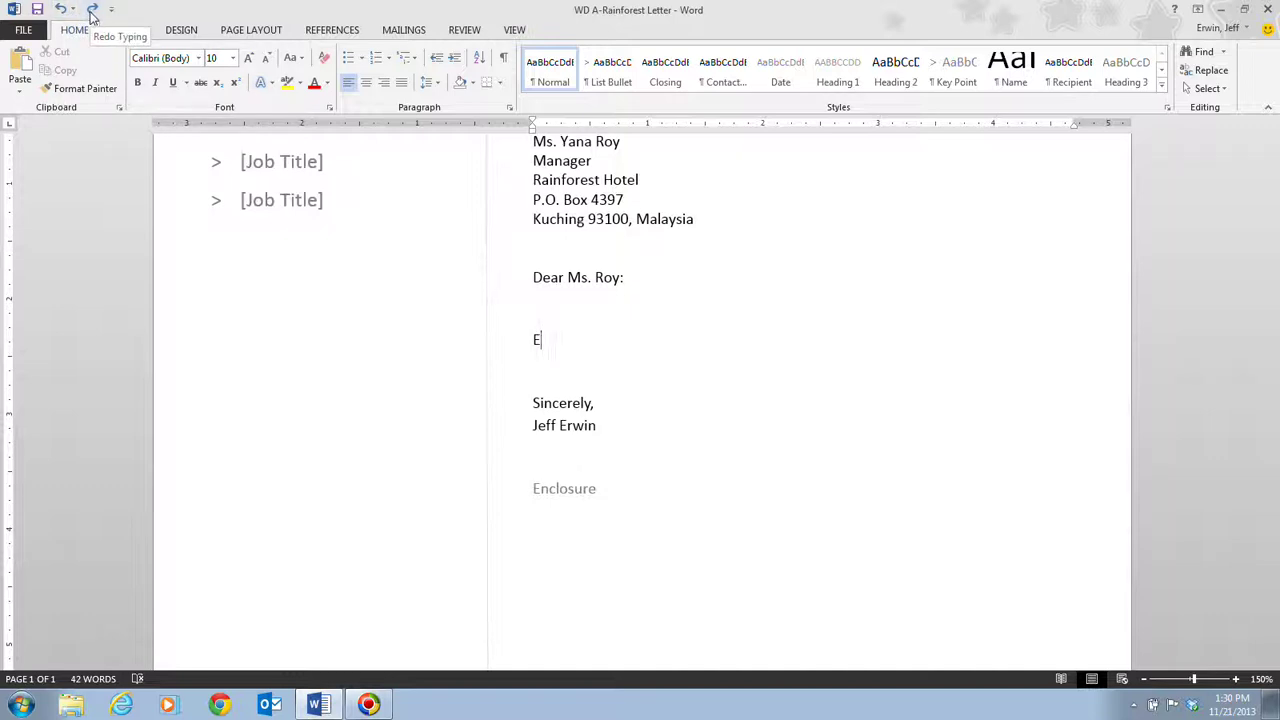
{"action": "left_click", "coordinate": [92, 12]}
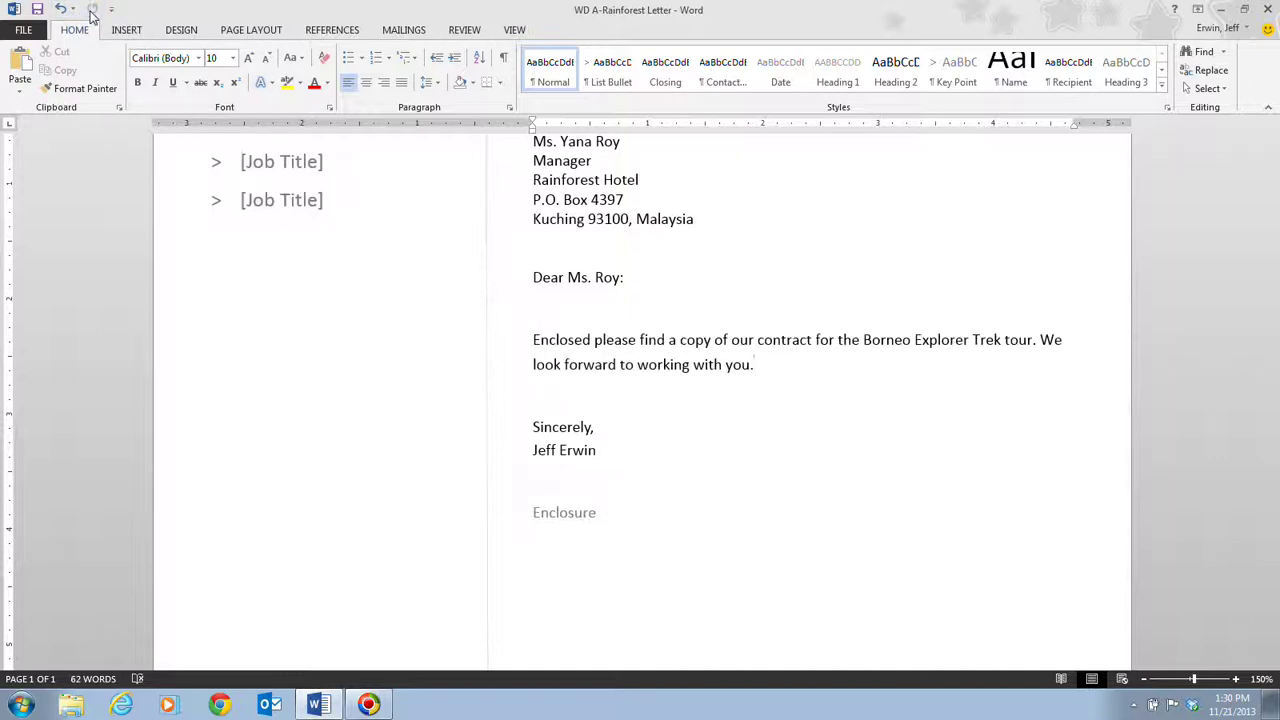